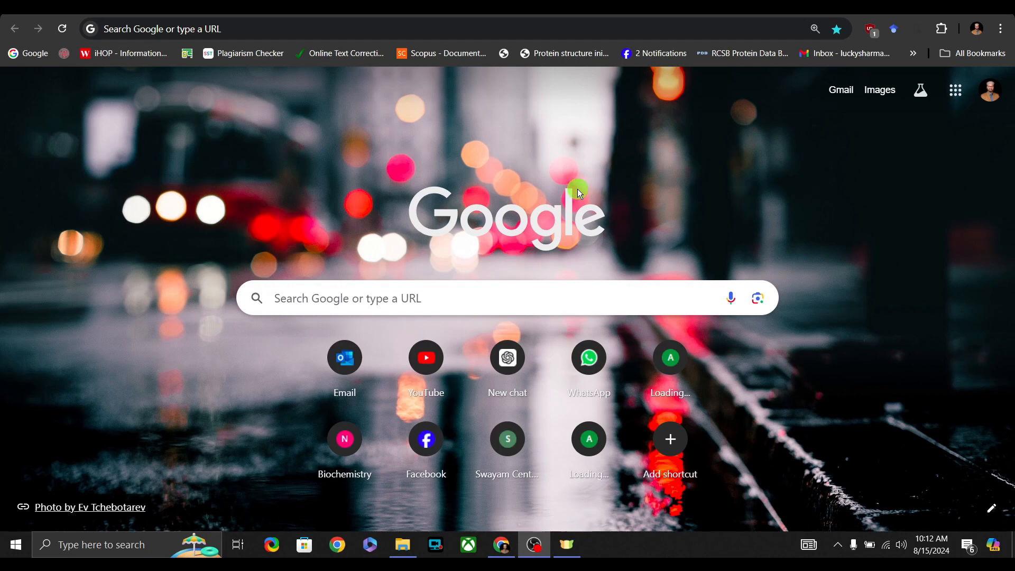
# Step: Search Google for mendeley, open the official website and go to the Mendeley Reference Manager for Desktop download page
pyautogui.click(516, 305)
pyautogui.write('mendeley')
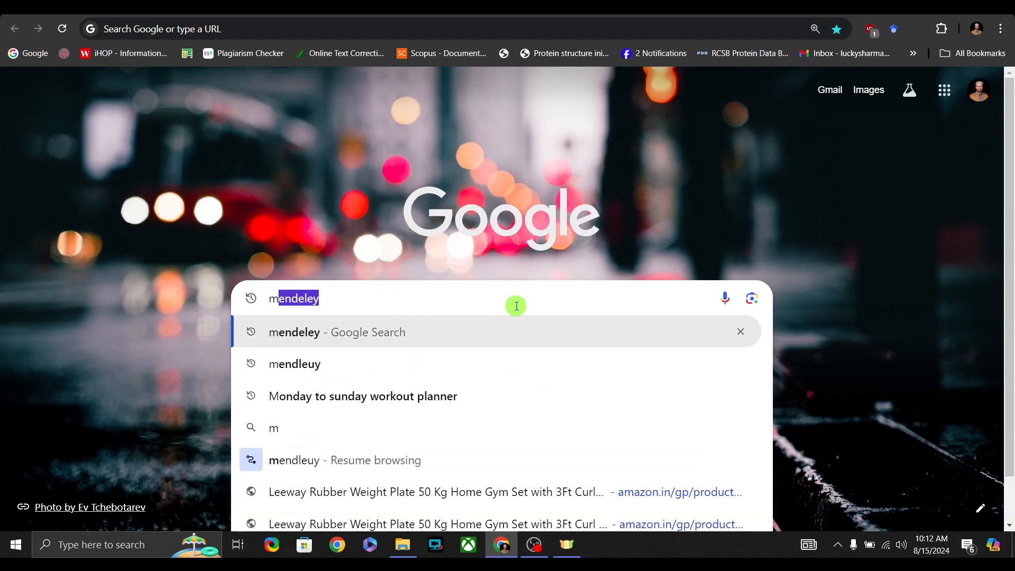
pyautogui.click(325, 333)
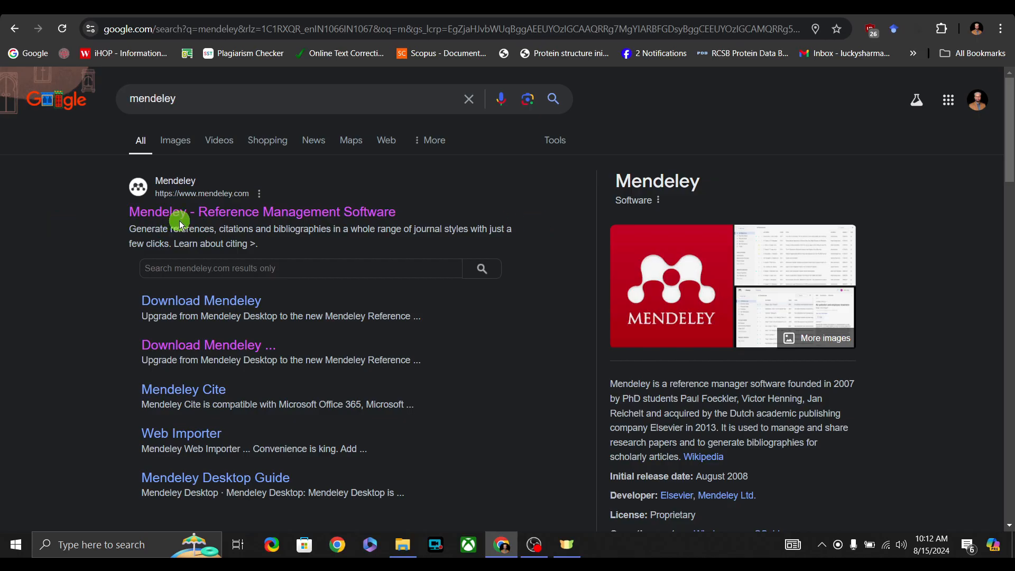
pyautogui.click(314, 214)
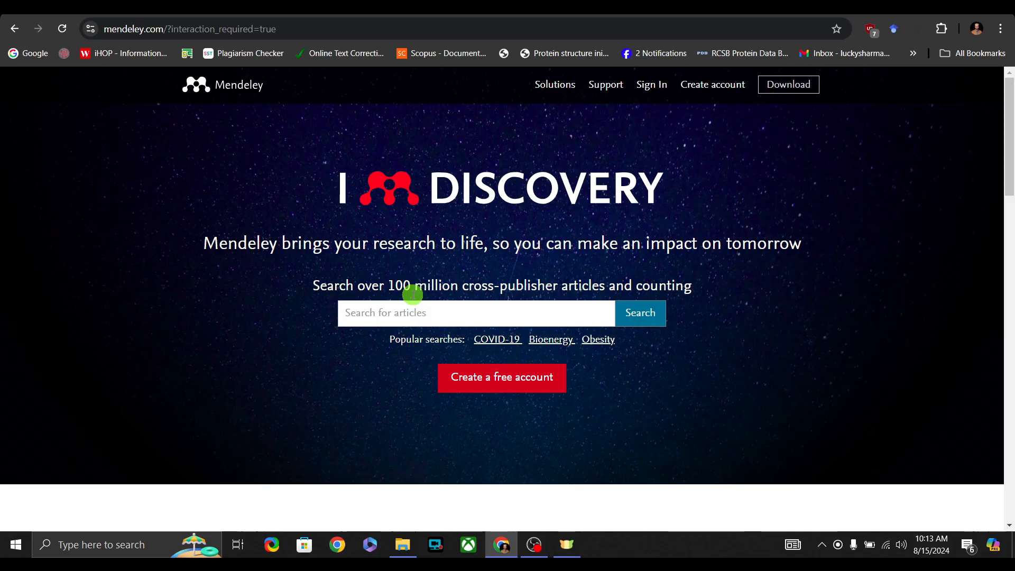
pyautogui.click(789, 91)
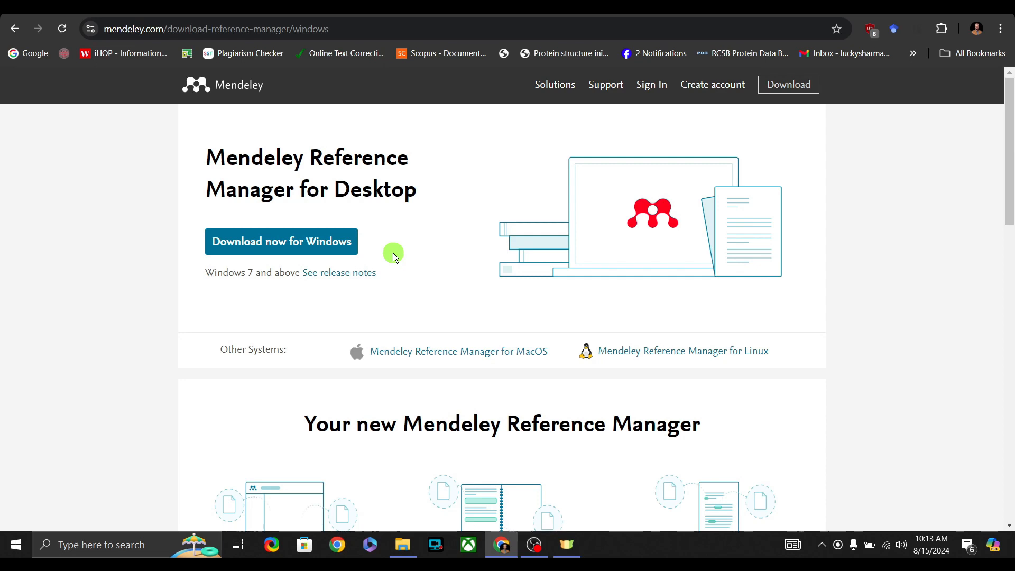
pyautogui.scroll(-2, 393, 256)
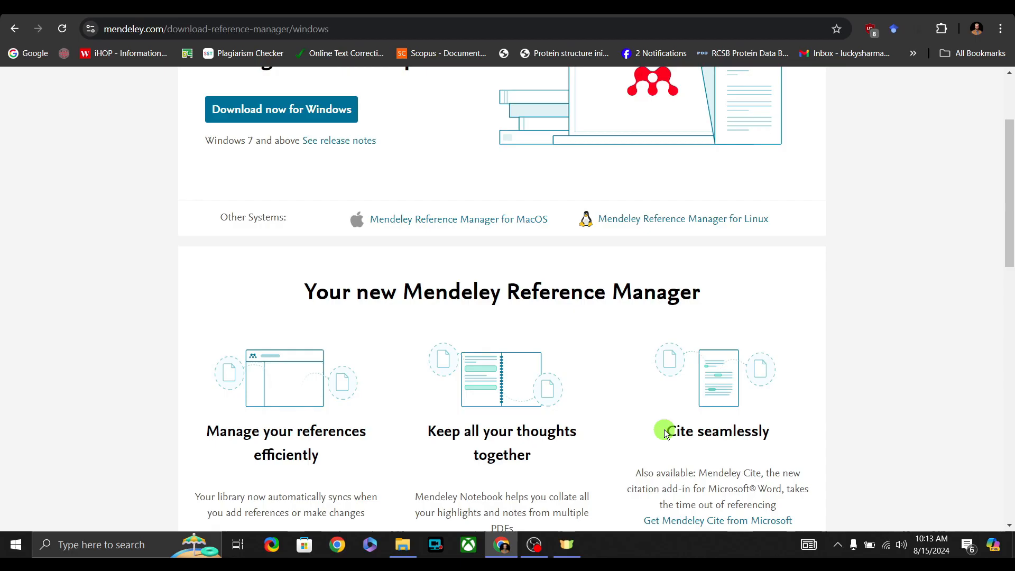
pyautogui.scroll(1, 664, 430)
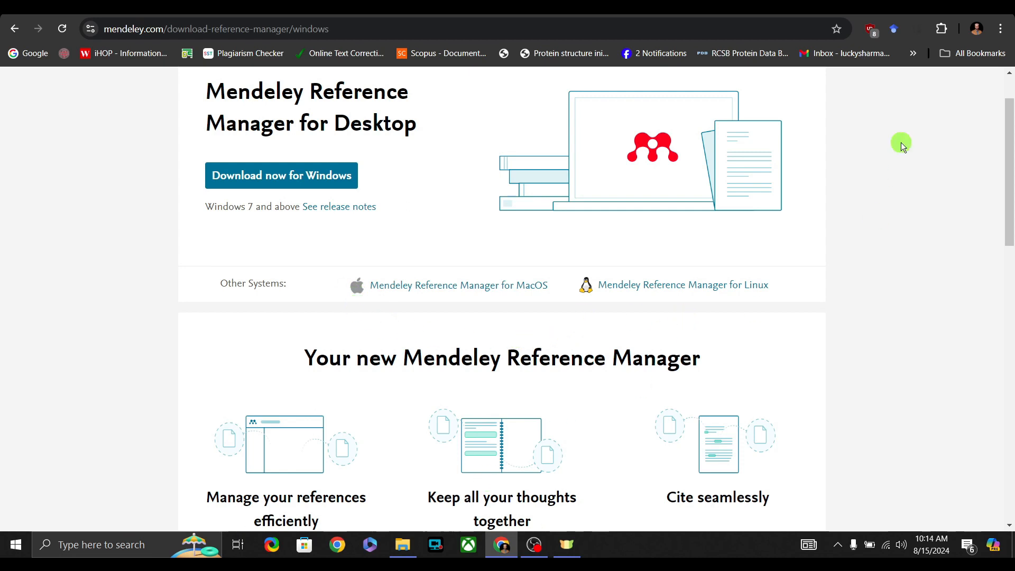
# Step: Minimize the browser, launch the installed Mendeley Desktop application and maximize its window
pyautogui.click(940, 7)
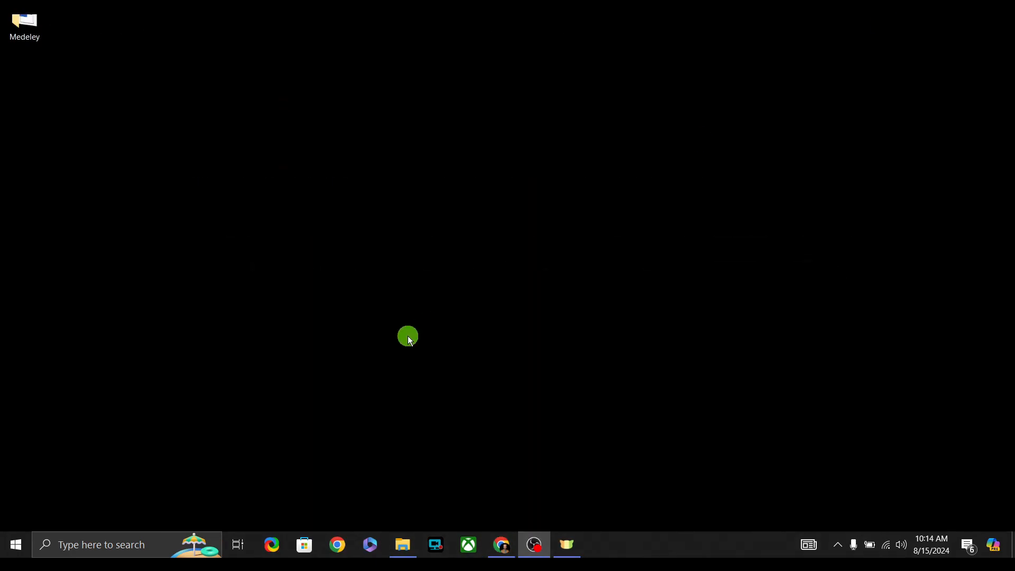
pyautogui.click(125, 547)
pyautogui.write('me')
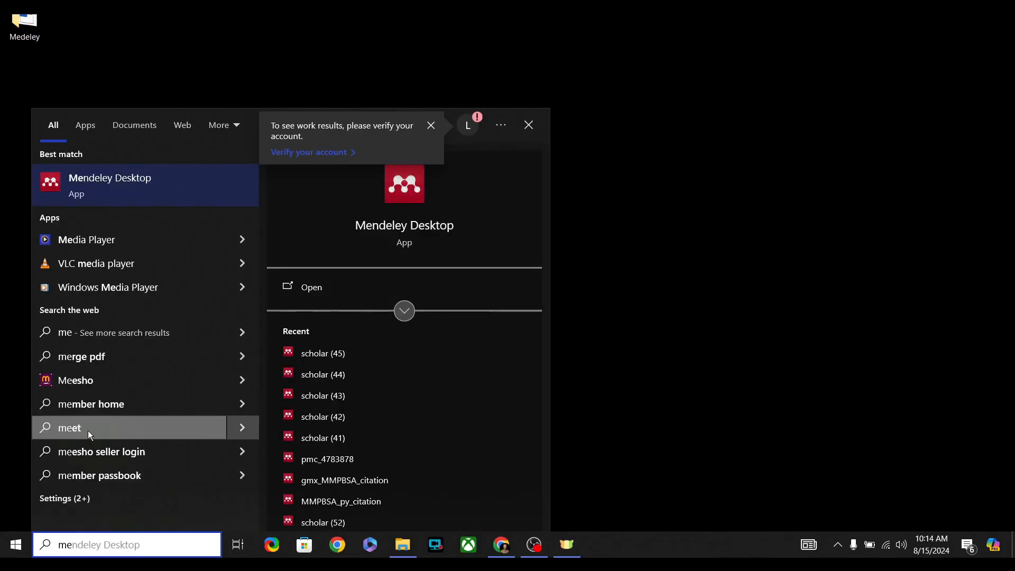
pyautogui.click(109, 190)
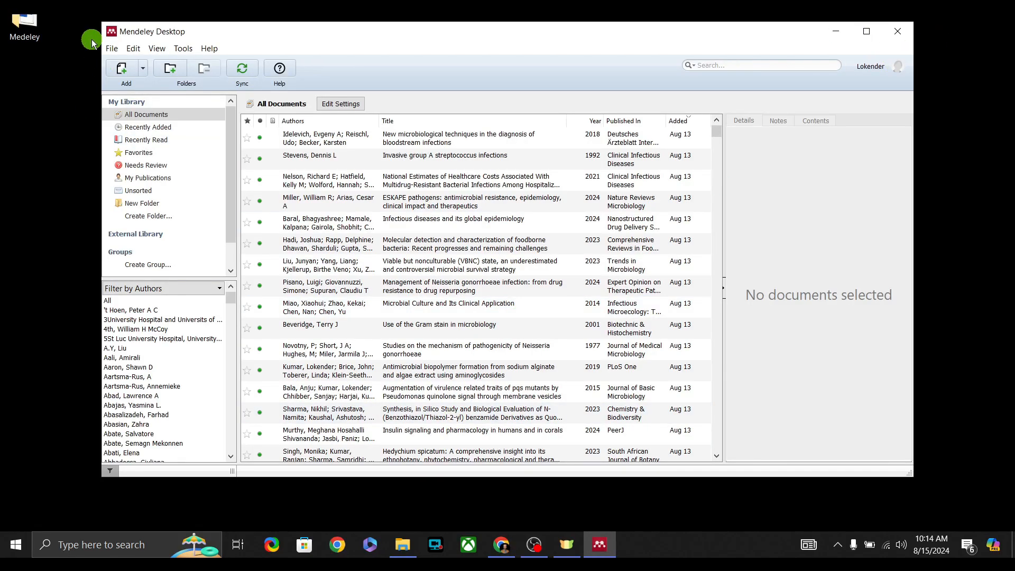
pyautogui.click(866, 31)
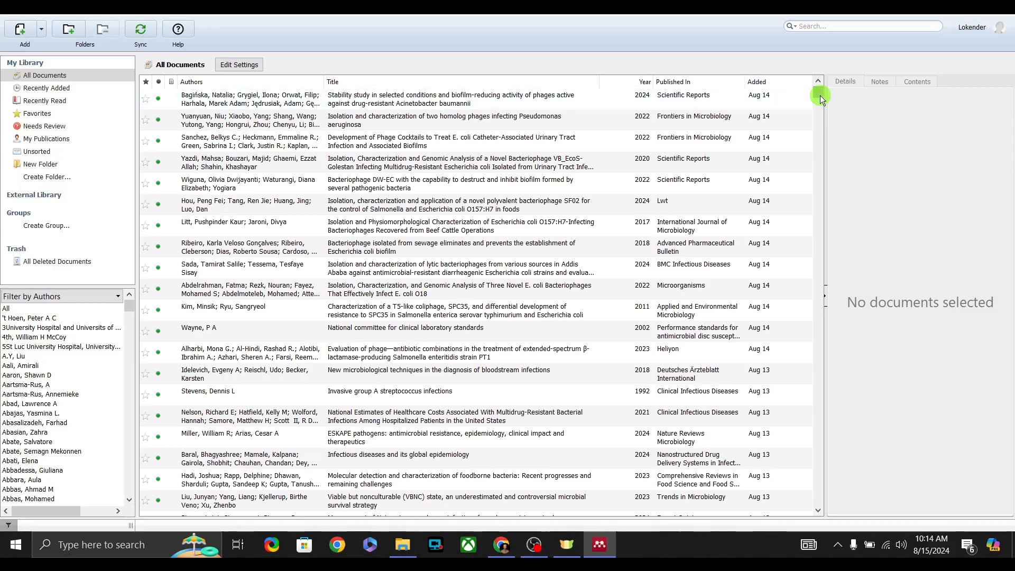
# Step: Examine the document library and the details of the article "National Estimates of Healthcare Costs Associated With Multidrug-Resistant Bacterial Infections"
pyautogui.moveTo(820, 95)
pyautogui.mouseDown()
pyautogui.moveTo(824, 145)
pyautogui.moveTo(826, 84)
pyautogui.mouseUp()
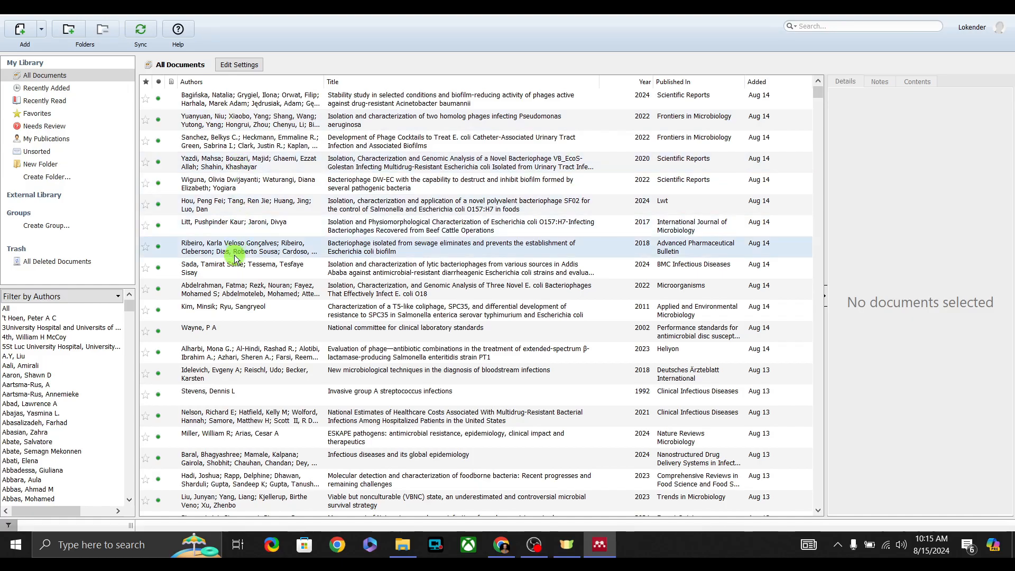
pyautogui.click(235, 355)
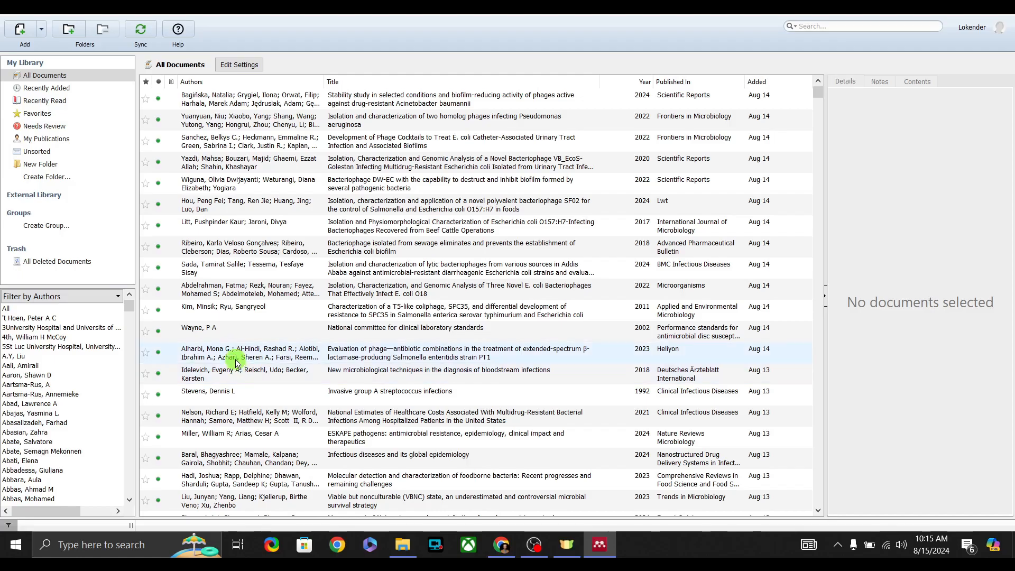
pyautogui.click(226, 416)
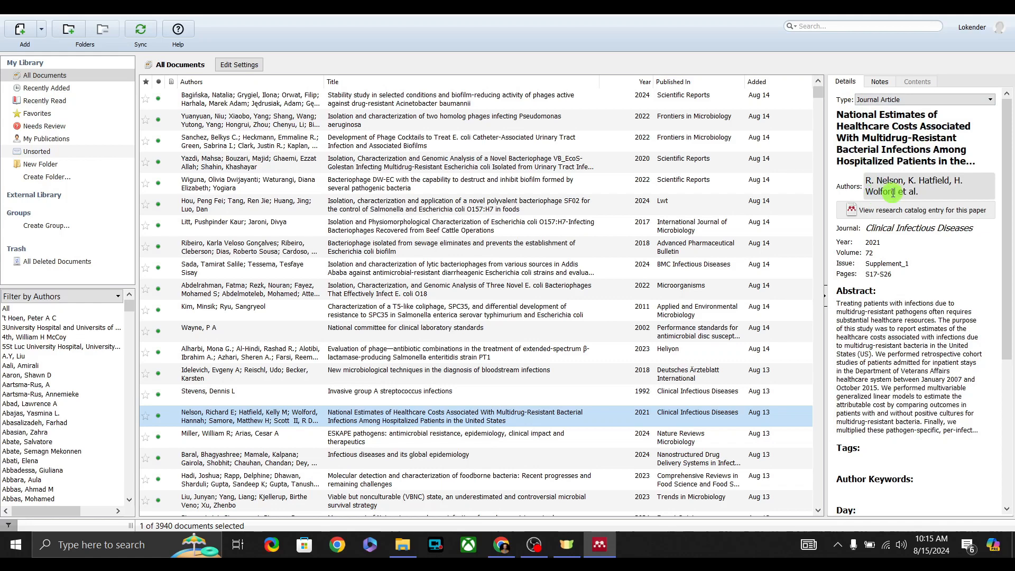
pyautogui.scroll(-3, 910, 349)
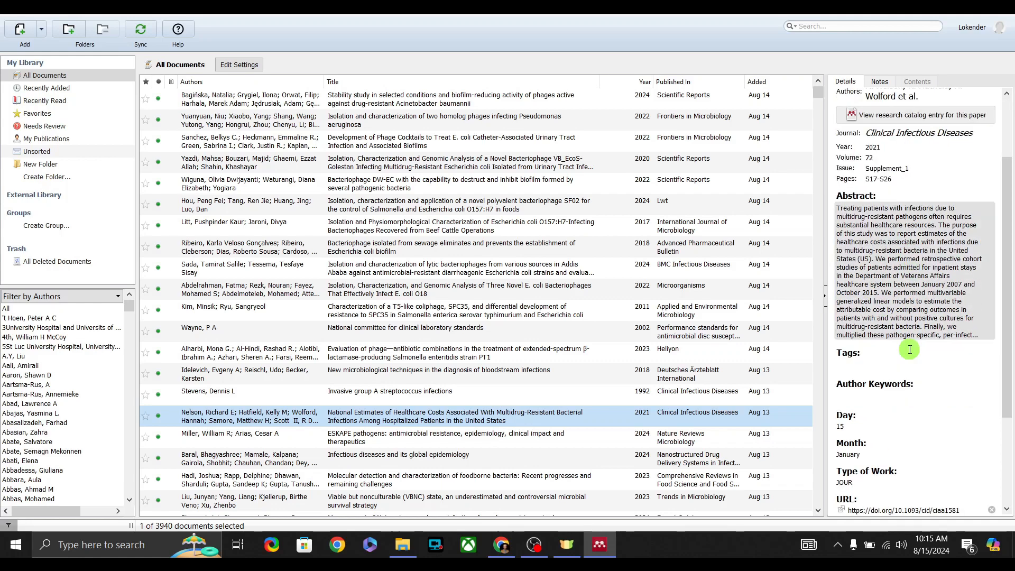
pyautogui.scroll(-4, 910, 349)
pyautogui.scroll(-2, 464, 256)
pyautogui.scroll(-4, 471, 255)
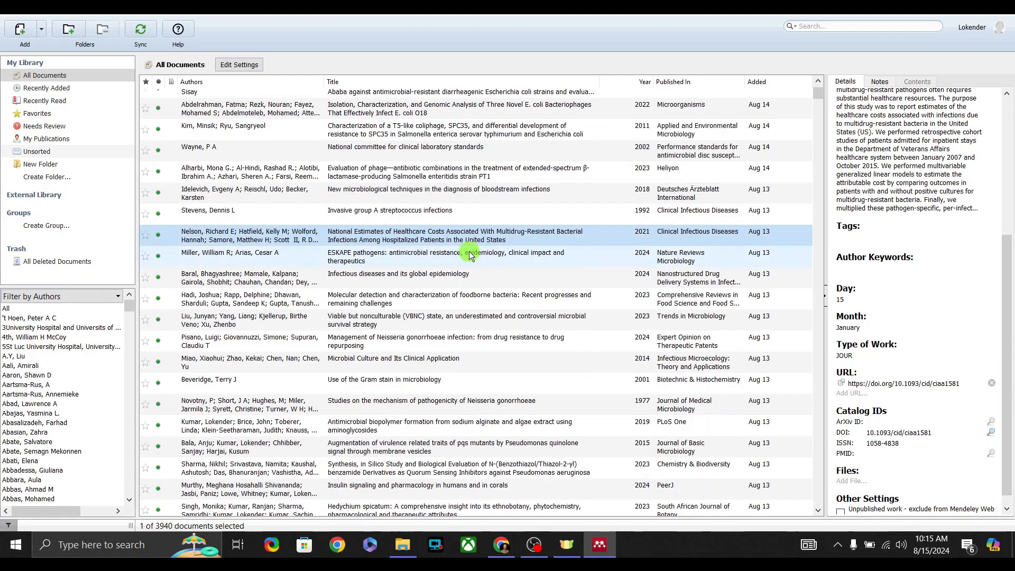
pyautogui.scroll(5, 470, 255)
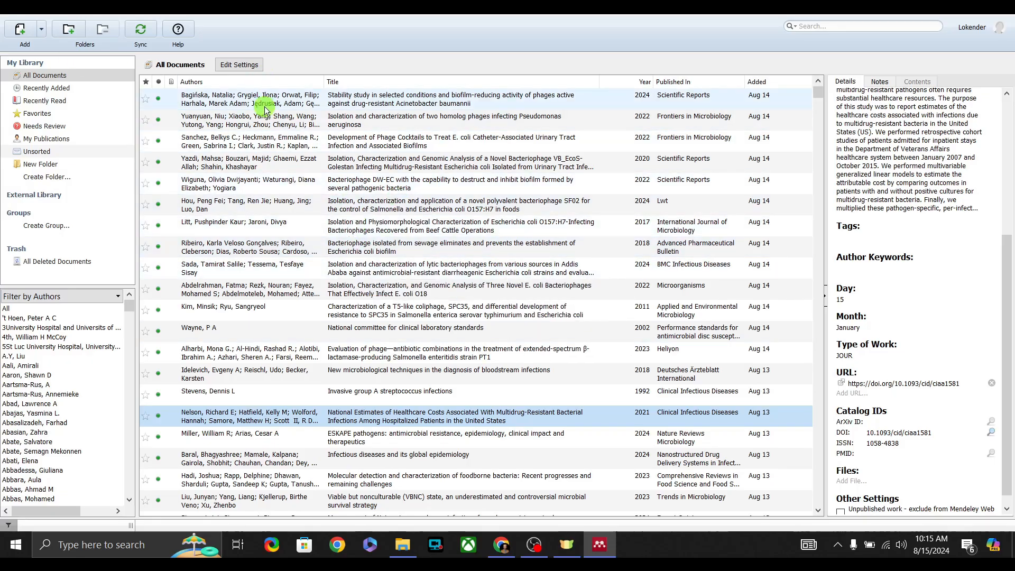
pyautogui.scroll(-1, 434, 272)
pyautogui.scroll(1, 437, 275)
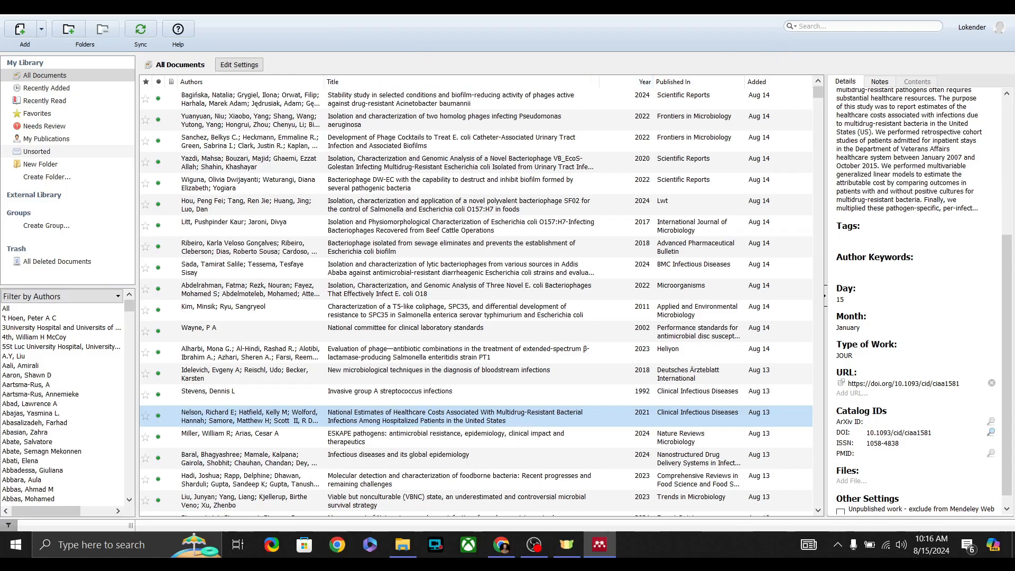
# Step: Create a Microsoft Word document named Paper on the desktop and open it in Word
pyautogui.click(938, 3)
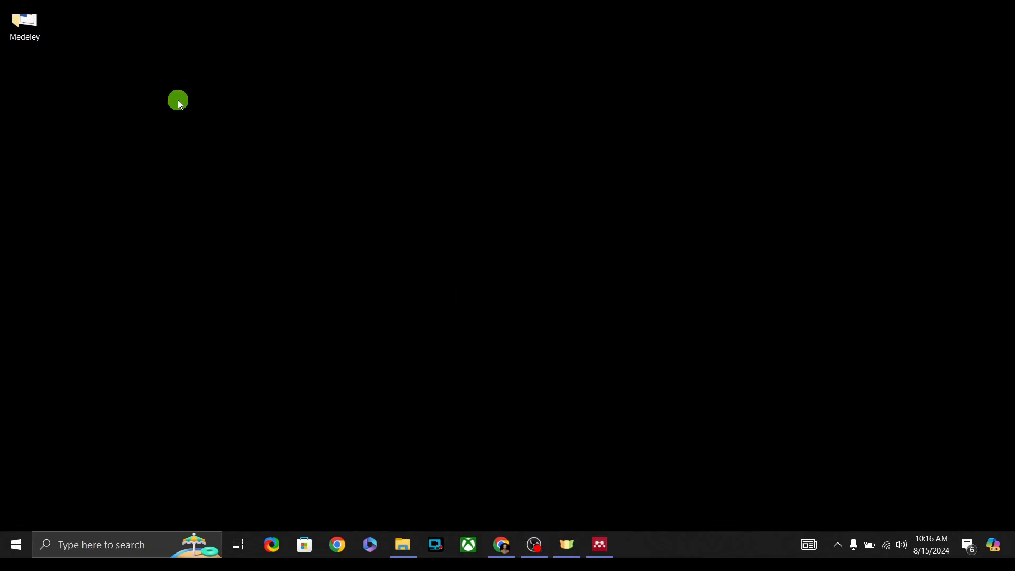
pyautogui.rightClick(178, 100)
pyautogui.moveTo(65, 219)
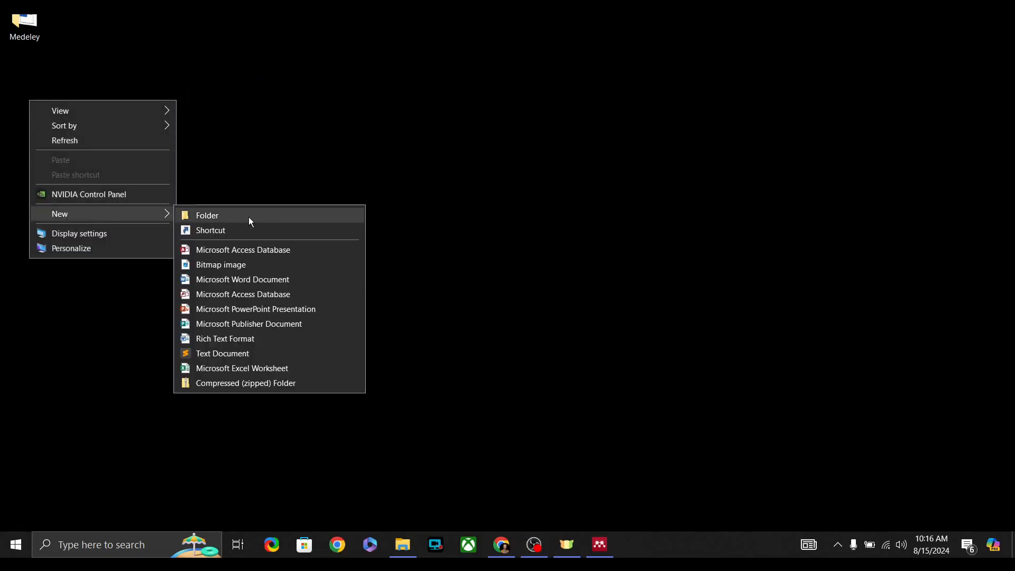
pyautogui.click(260, 280)
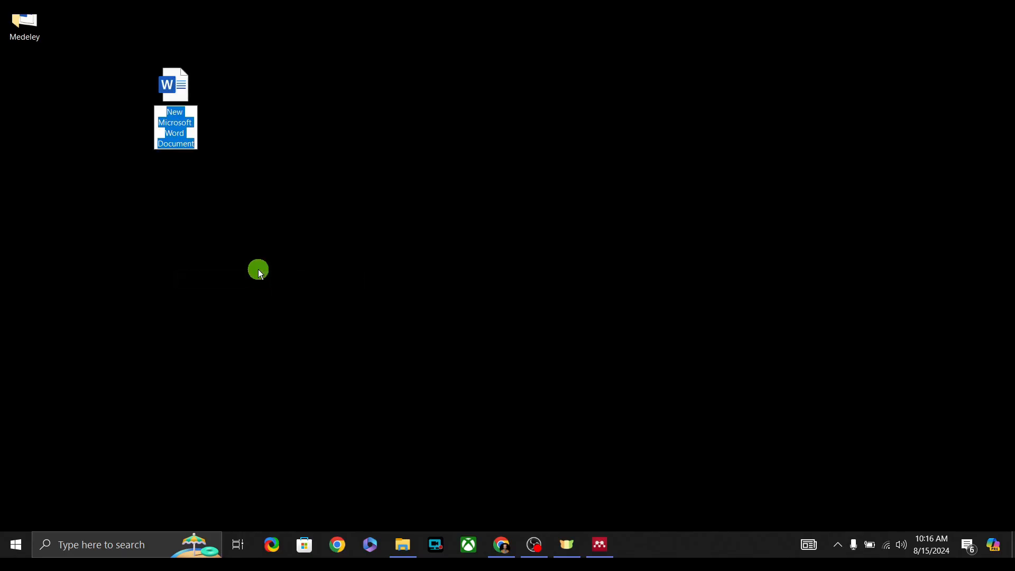
pyautogui.write('Paper')
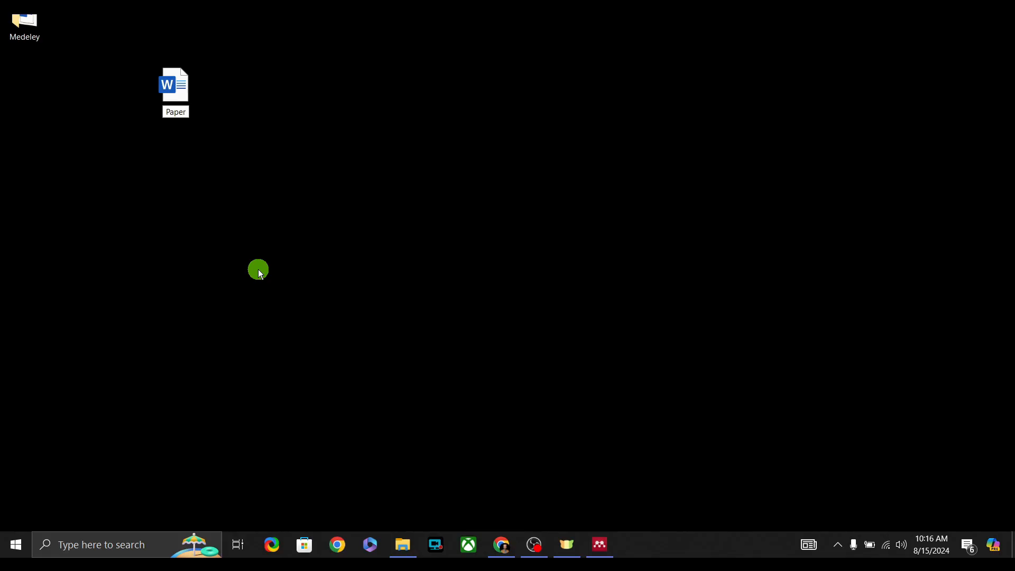
pyautogui.press('Return')
pyautogui.doubleClick(184, 105)
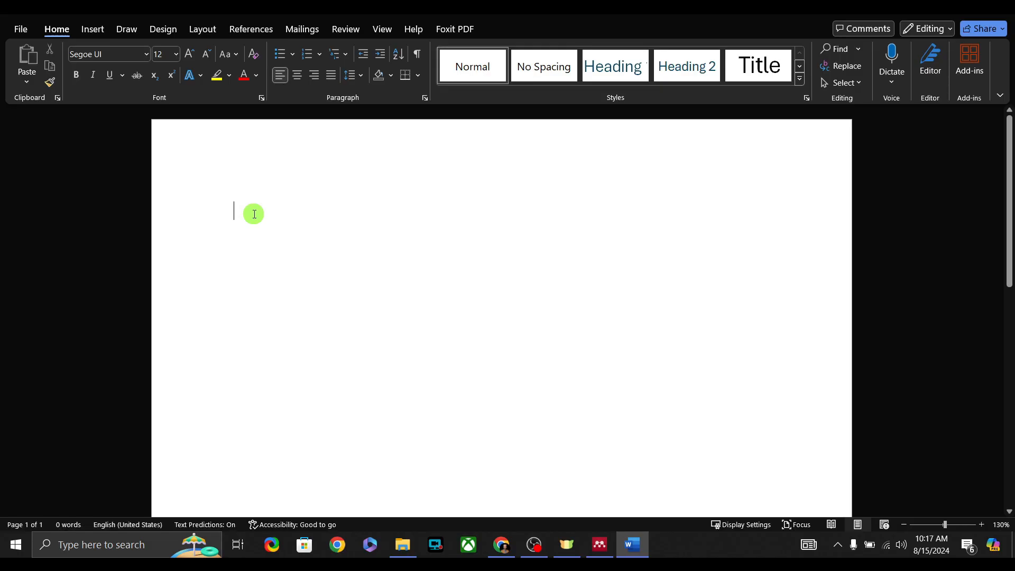
# Step: Write the heading "Introduction" and, on the line below, the sentence "Biofilms are colonies of bacterial cells."
pyautogui.write('Intro')
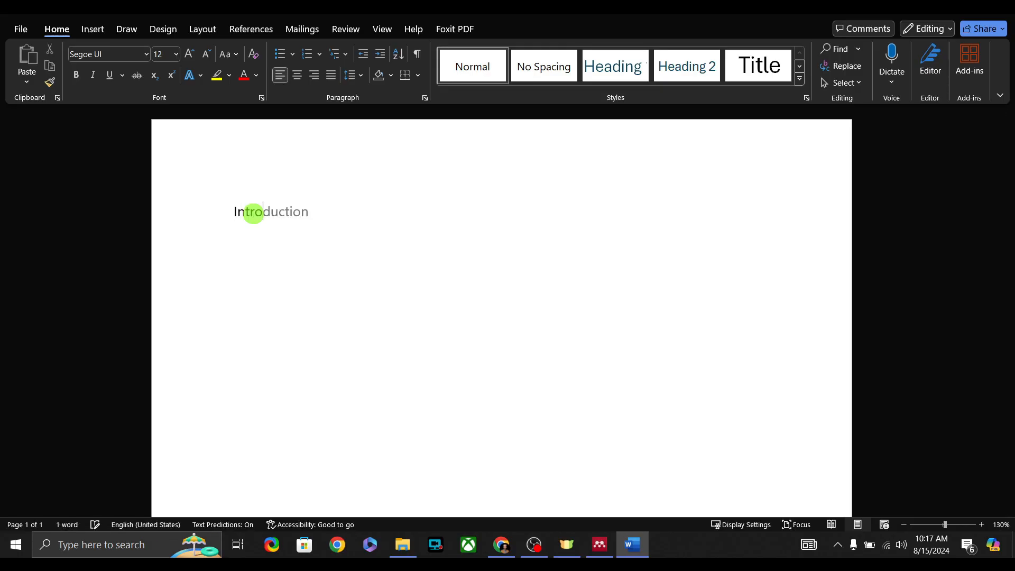
pyautogui.press('Tab')
pyautogui.press('Return')
pyautogui.write('Biofilms ')
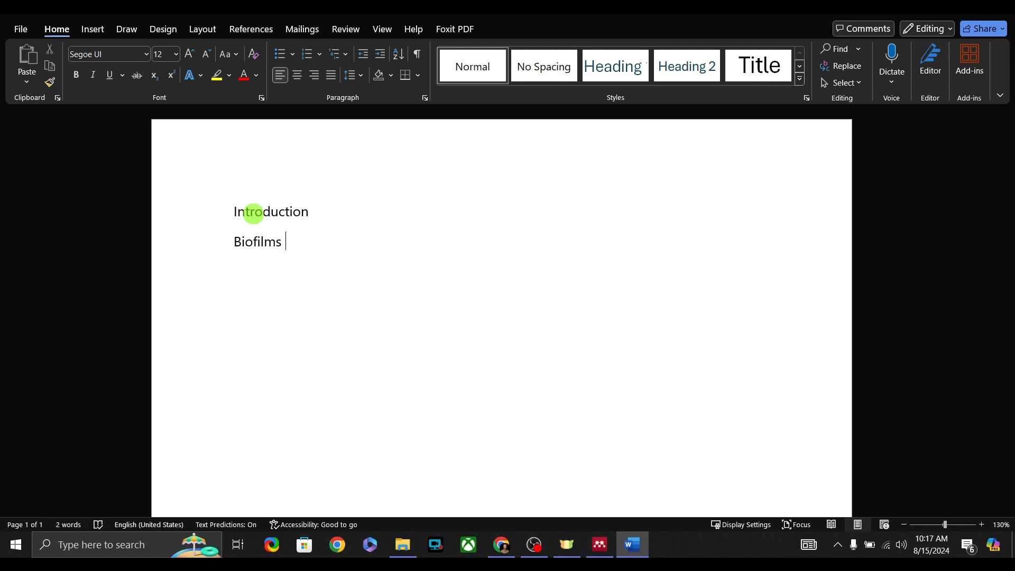
pyautogui.write('are colonies of bacteri')
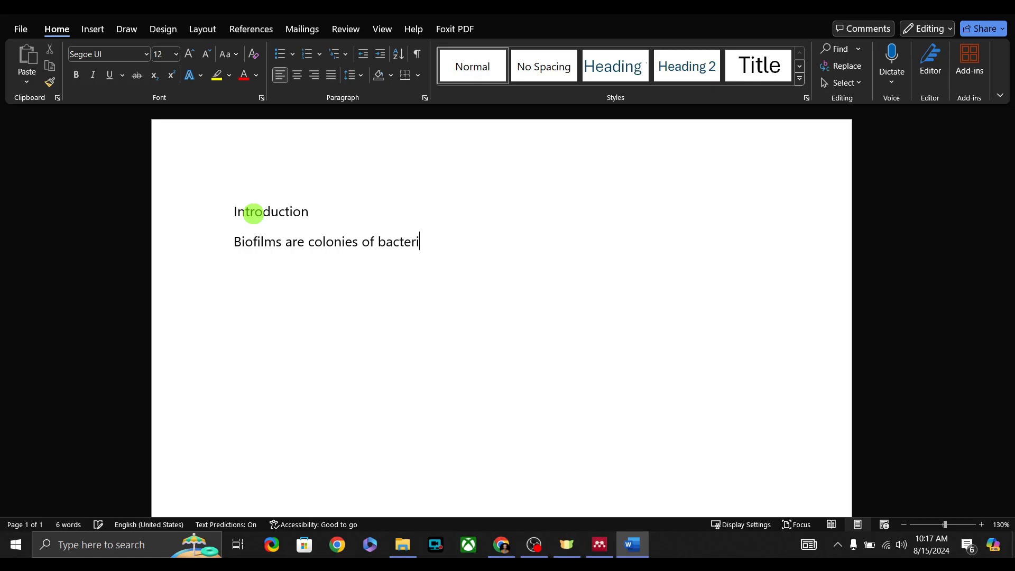
pyautogui.write('al cells.')
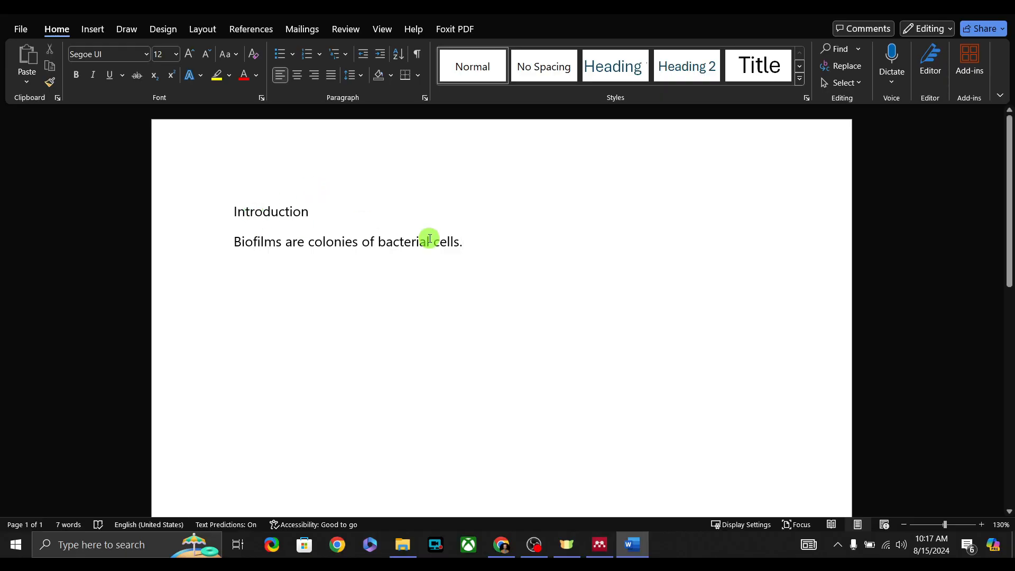
# Step: Try a manual citation by inserting "(1)" before the full stop of the biofilms sentence
pyautogui.click(458, 247)
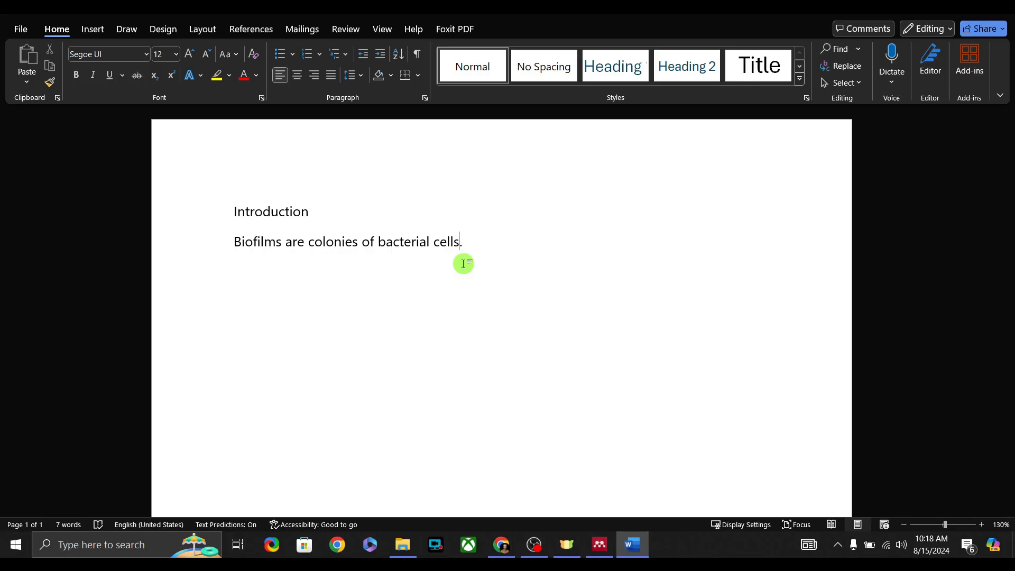
pyautogui.press('Left')
pyautogui.write('(')
pyautogui.press('Return')
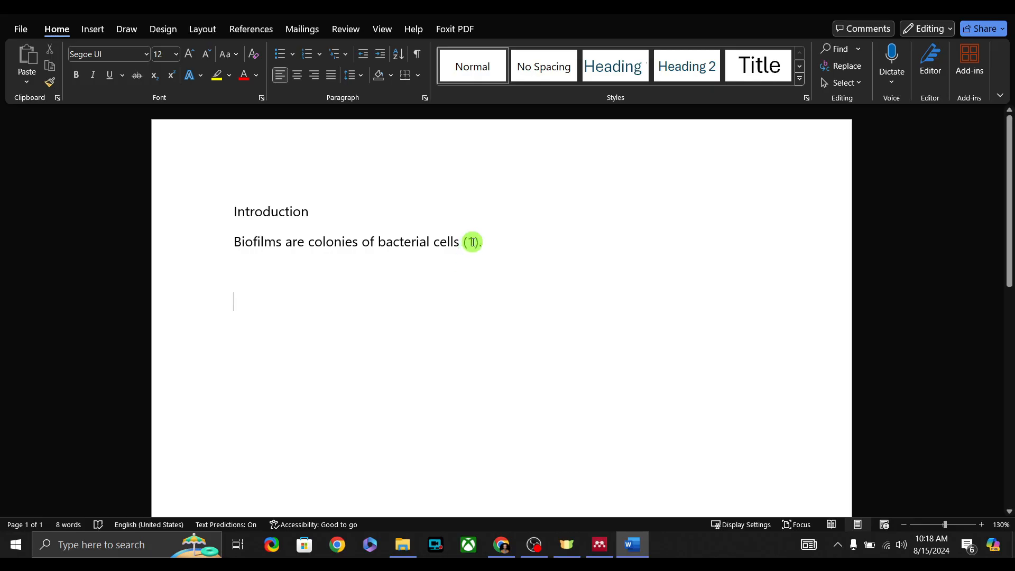
pyautogui.click(473, 242)
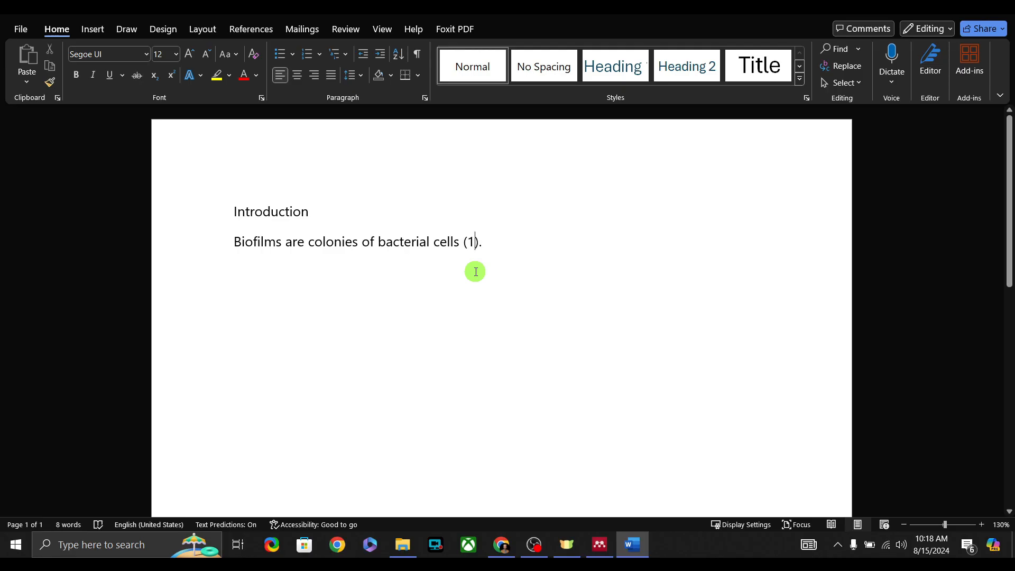
pyautogui.click(278, 291)
pyautogui.click(261, 281)
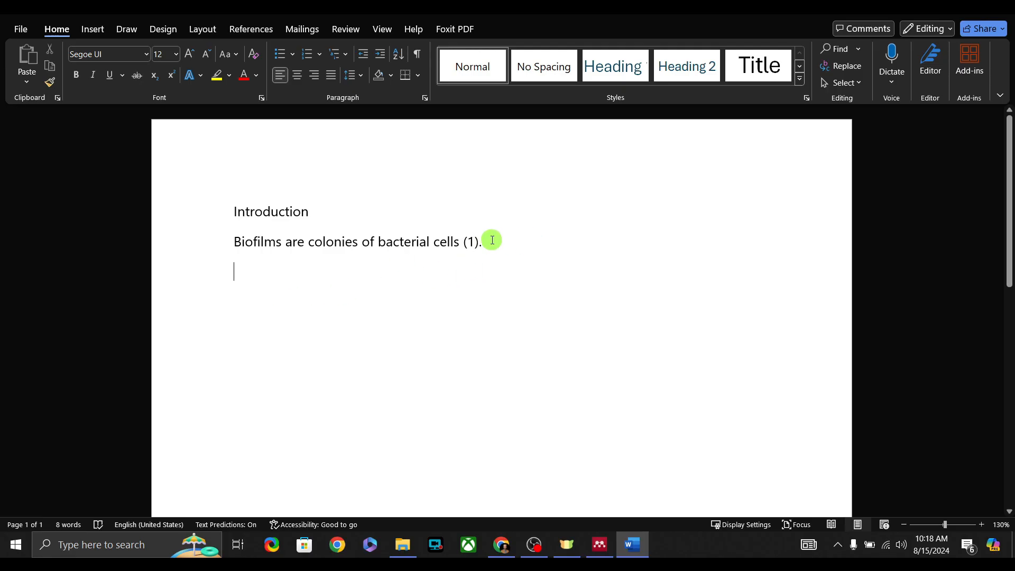
pyautogui.moveTo(482, 241); pyautogui.dragTo(465, 242)
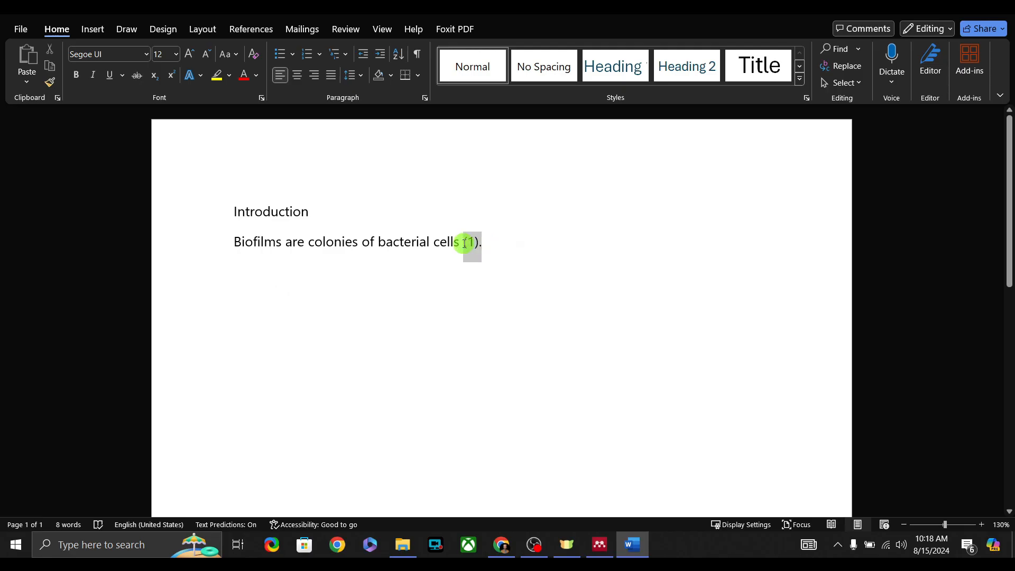
pyautogui.click(402, 278)
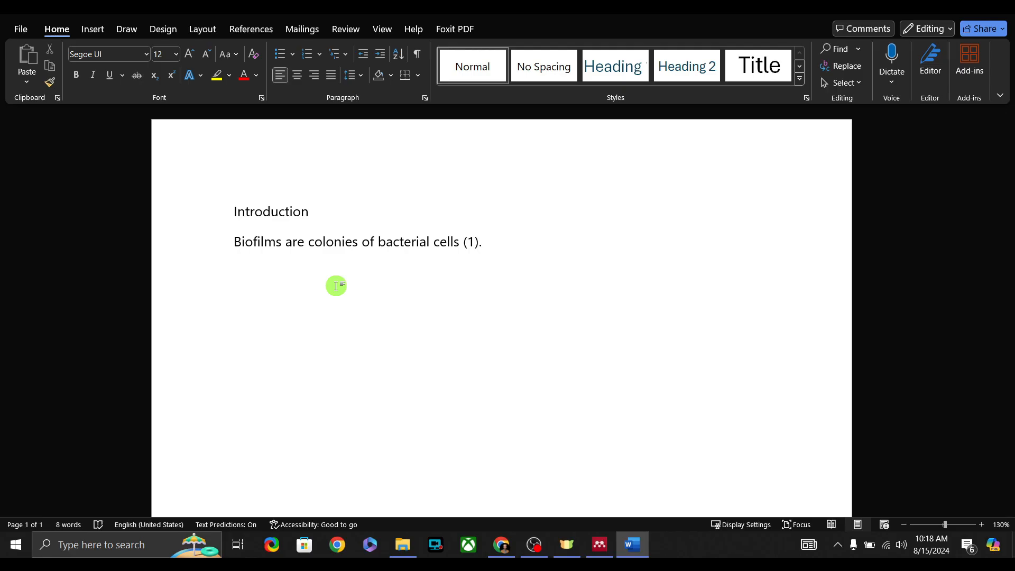
# Step: Delete the manual "(1)" citation and end the sentence with a full stop directly after "cells"
pyautogui.click(494, 239)
pyautogui.press('BackSpace')
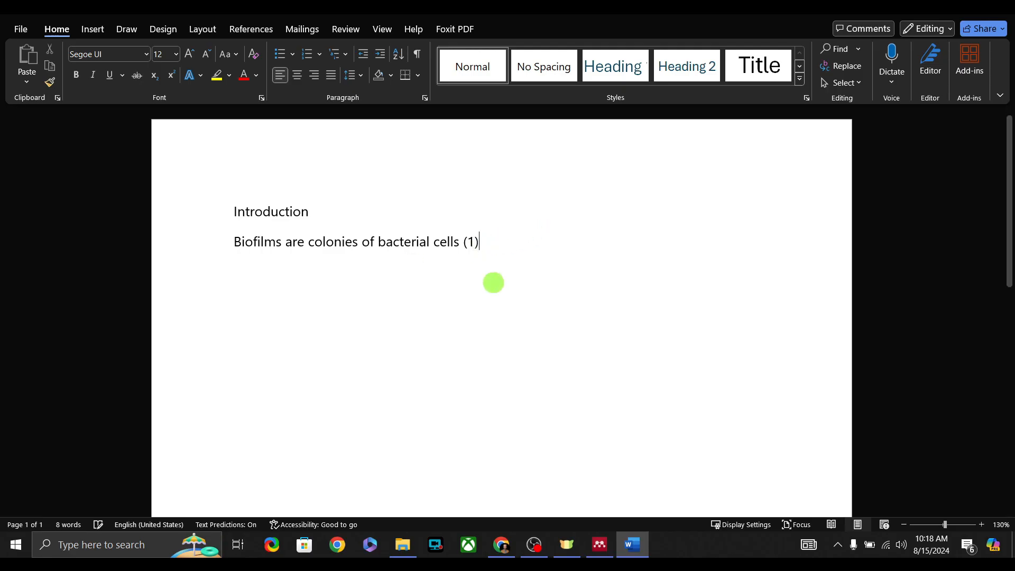
pyautogui.press('BackSpace')
pyautogui.press('BackSpace')
pyautogui.press('BackSpace')
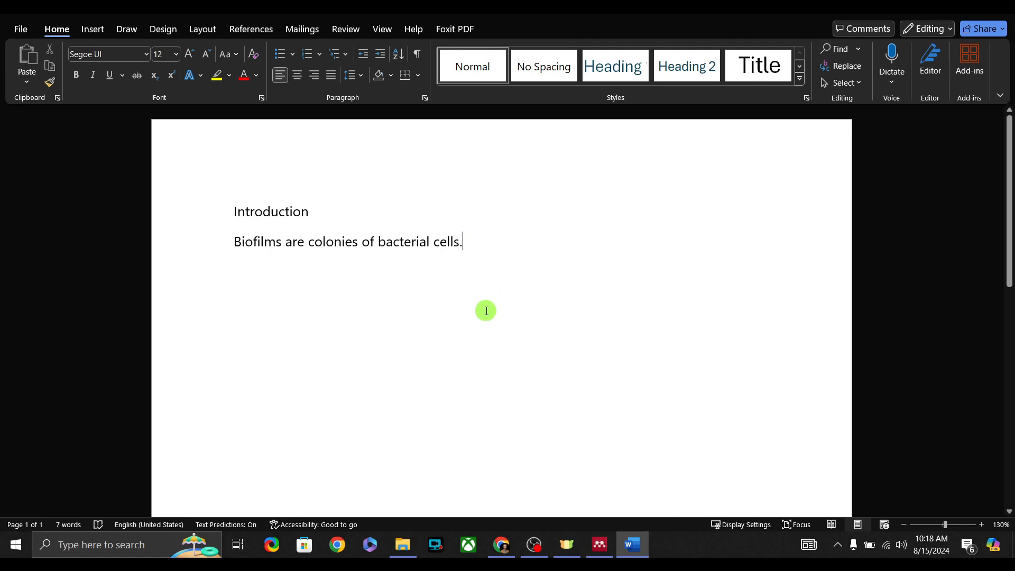
# Step: Enable the Mendeley-1.19.8.dotm global template through the Word Add-ins settings in Word's options
pyautogui.click(255, 34)
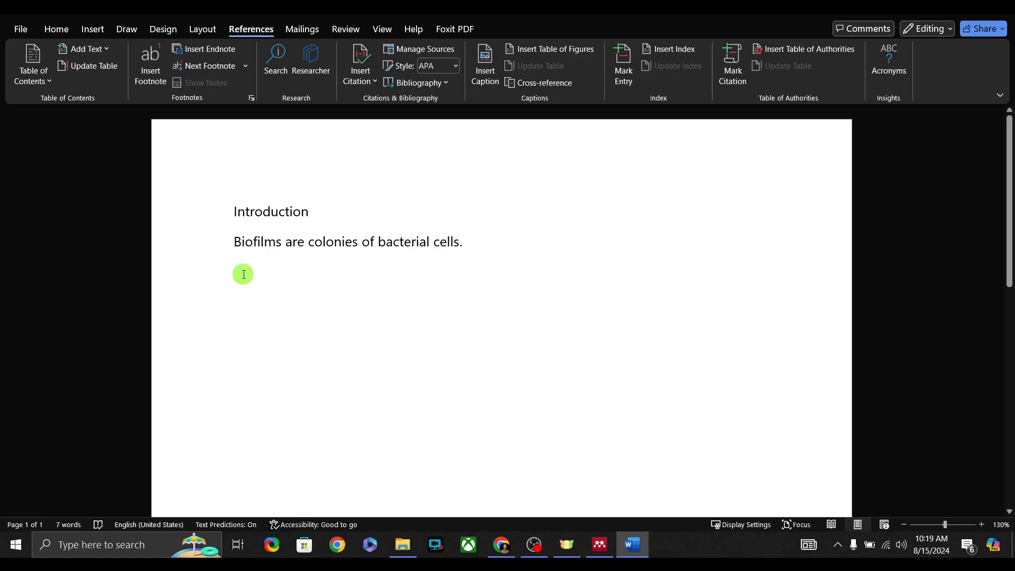
pyautogui.click(20, 29)
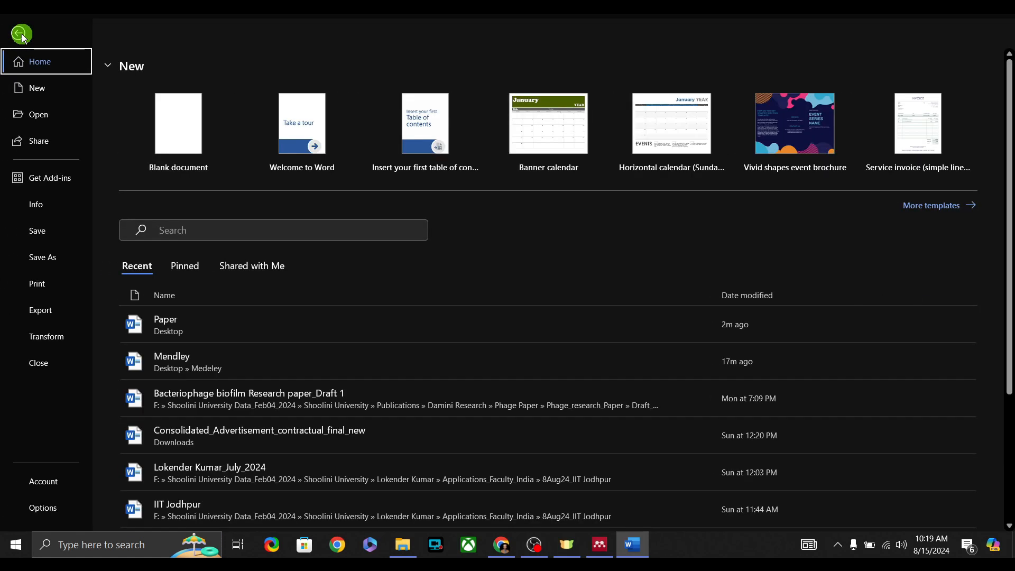
pyautogui.click(40, 509)
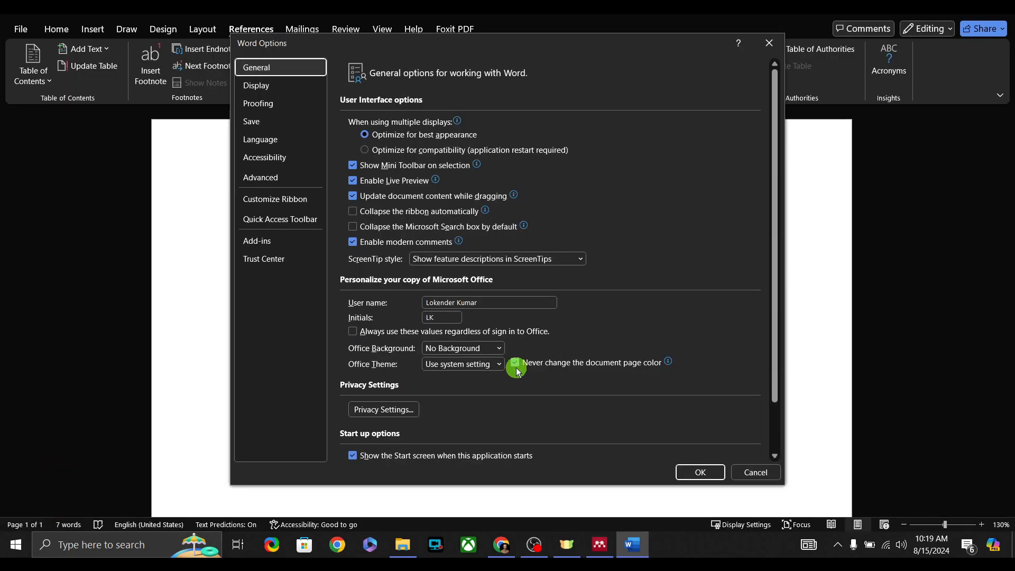
pyautogui.click(264, 247)
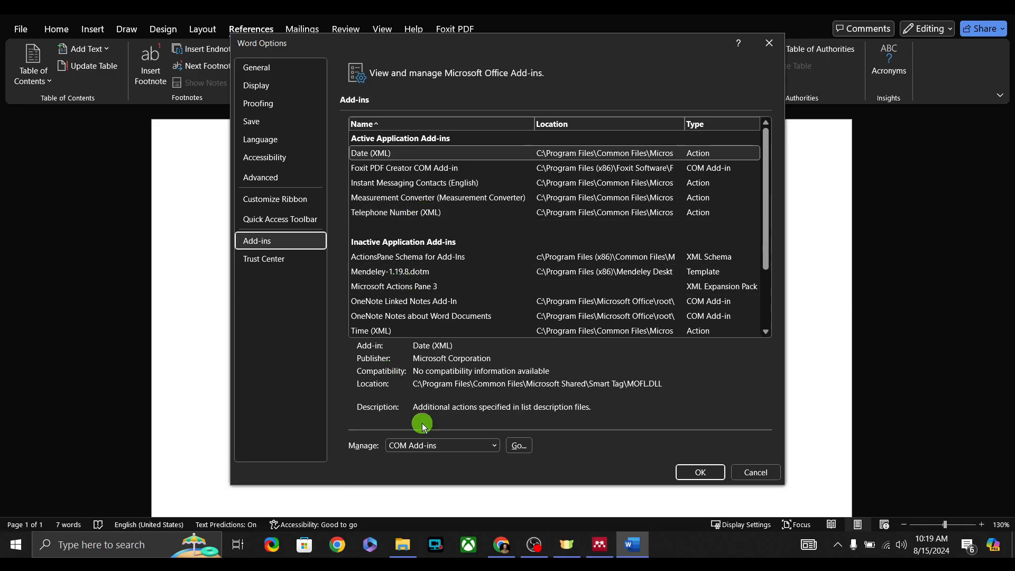
pyautogui.click(467, 447)
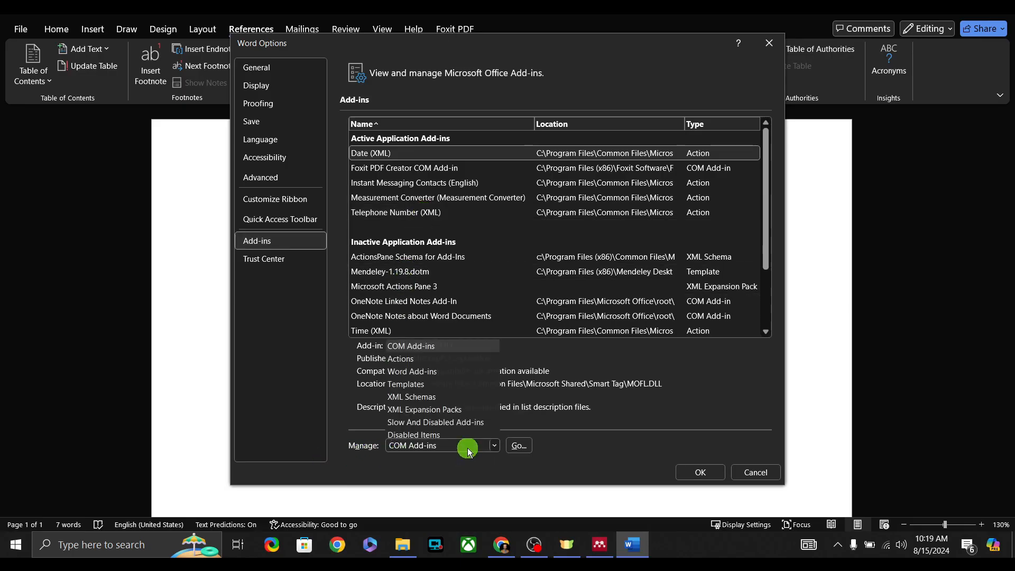
pyautogui.click(423, 372)
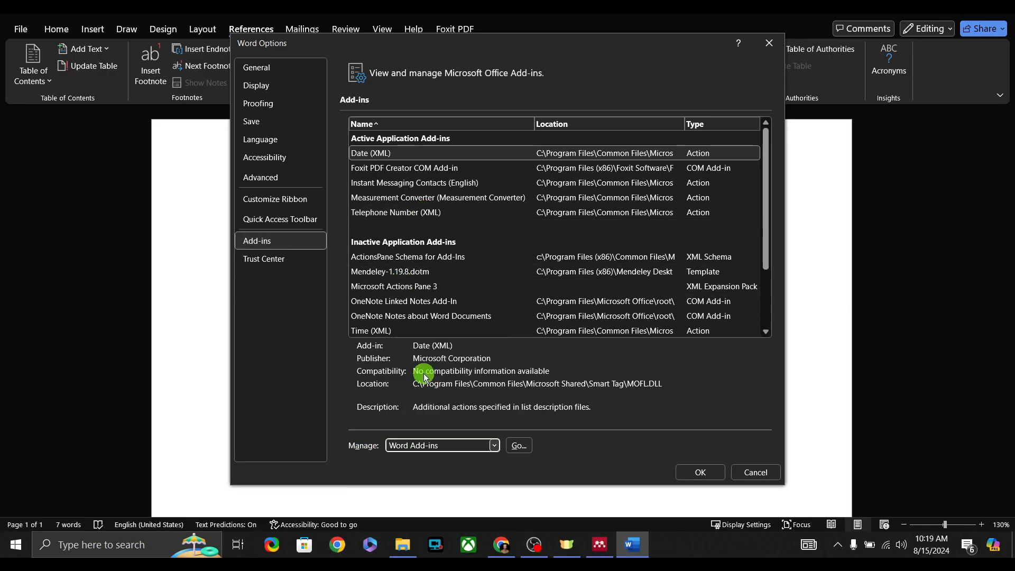
pyautogui.click(512, 440)
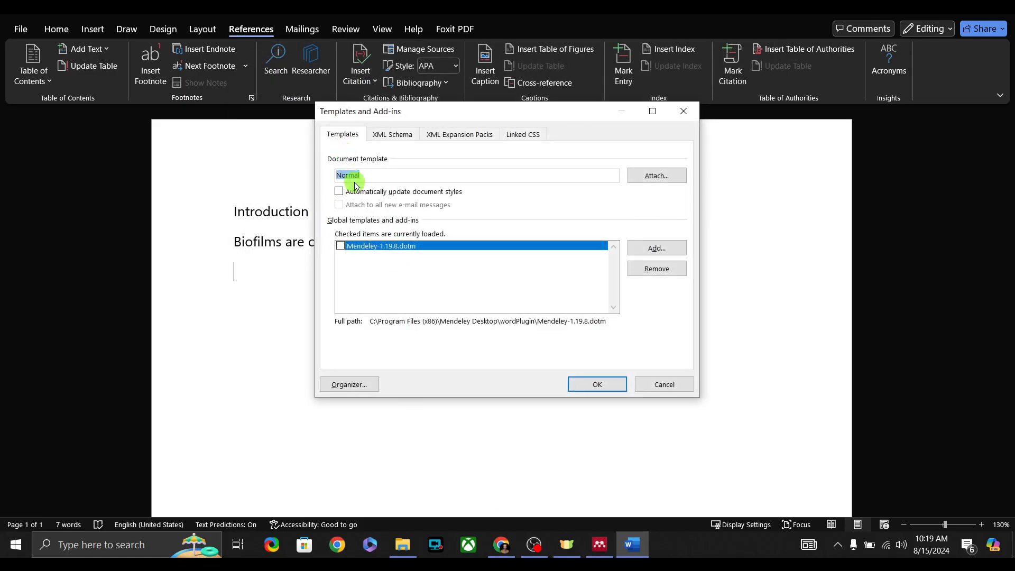
pyautogui.click(340, 245)
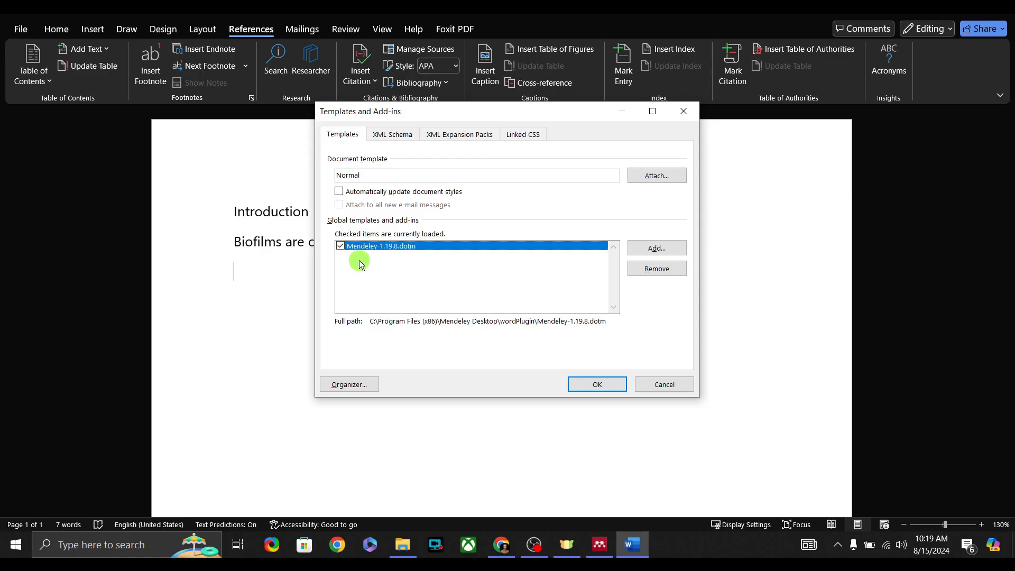
pyautogui.click(591, 388)
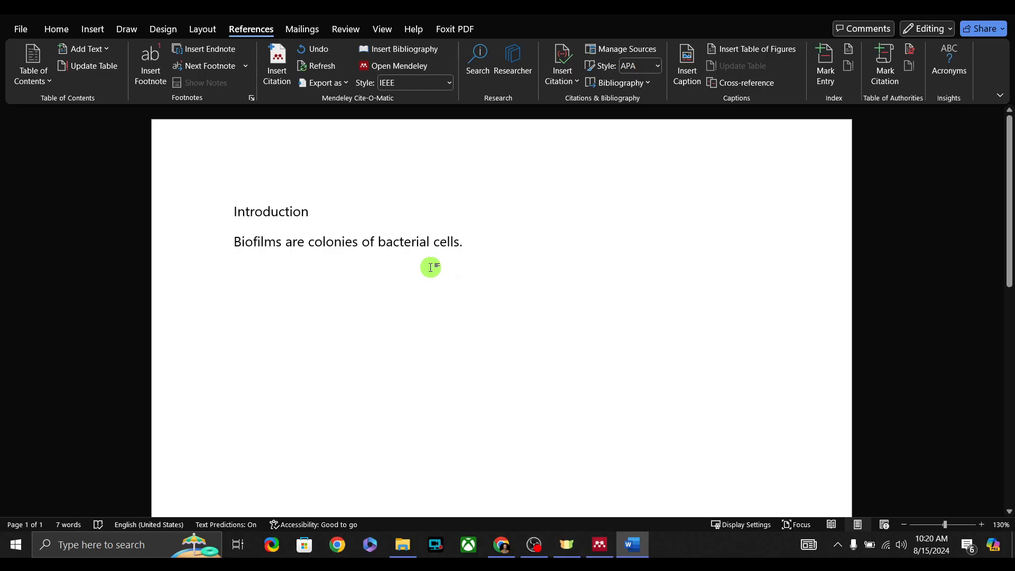
# Step: Switch to Chrome, search the web for google scholar in a new tab and open the Google Scholar home page
pyautogui.click(458, 244)
pyautogui.click(373, 321)
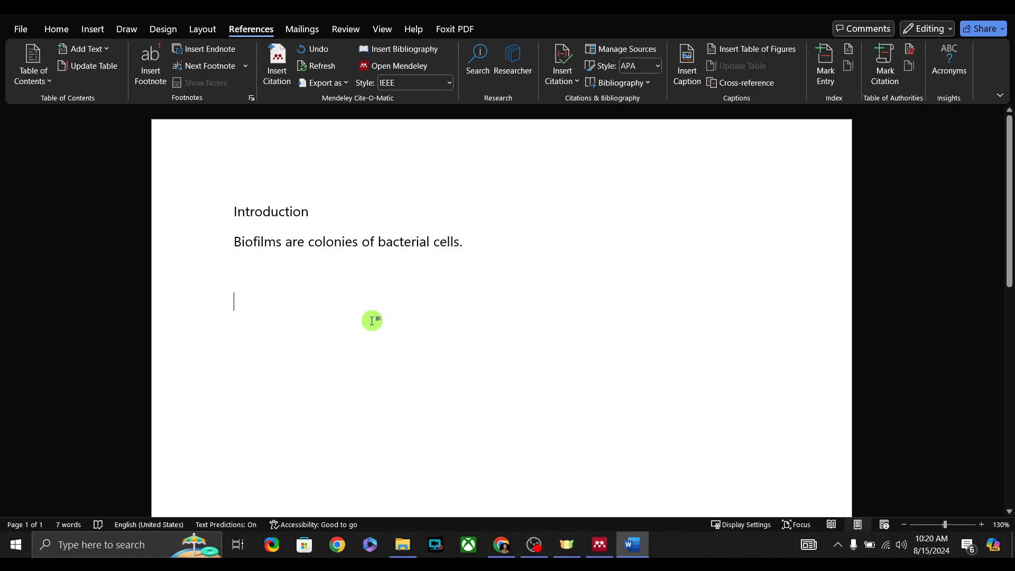
pyautogui.click(503, 553)
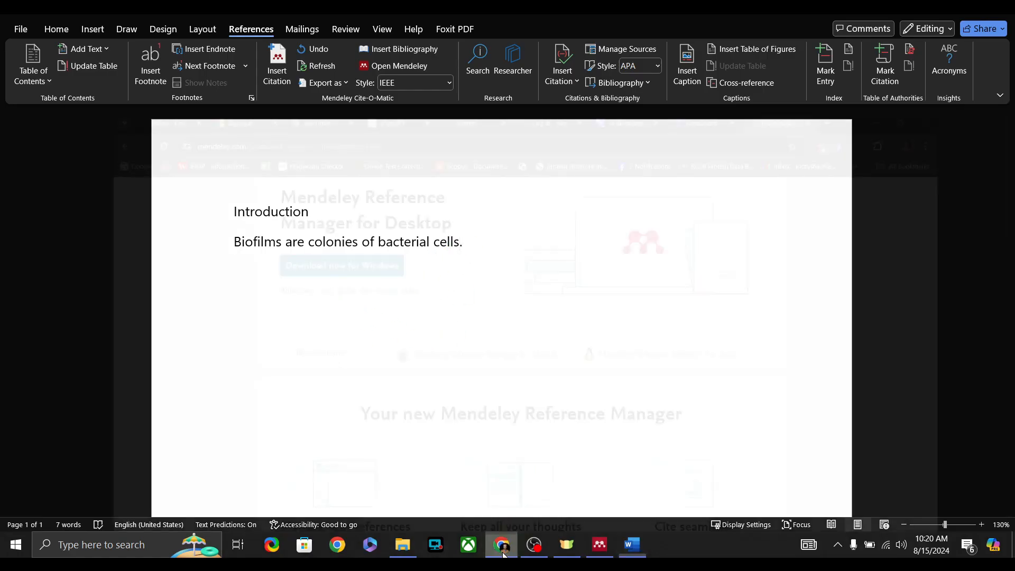
pyautogui.click(823, 5)
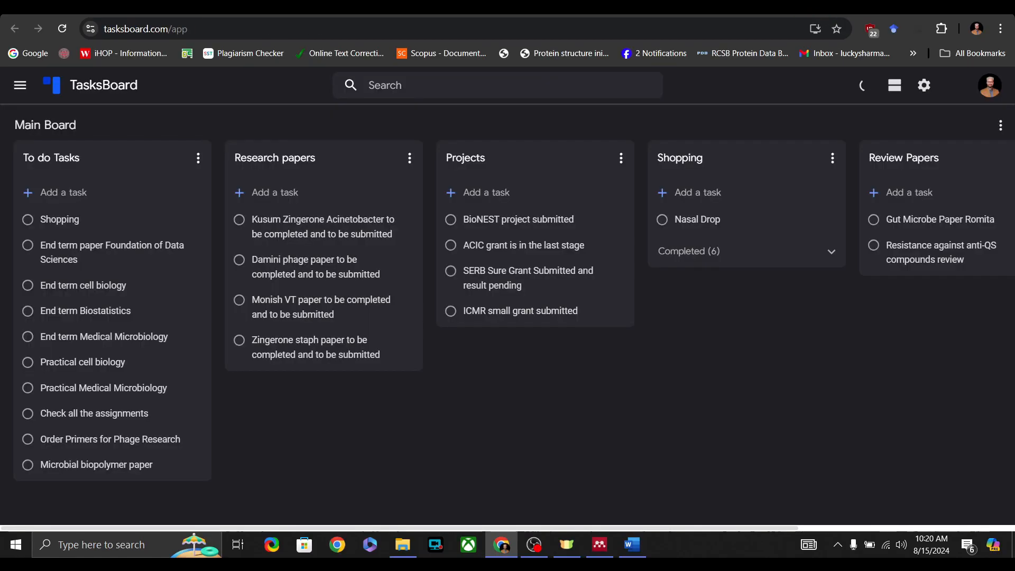
pyautogui.click(823, 5)
pyautogui.click(823, 5)
pyautogui.click(480, 313)
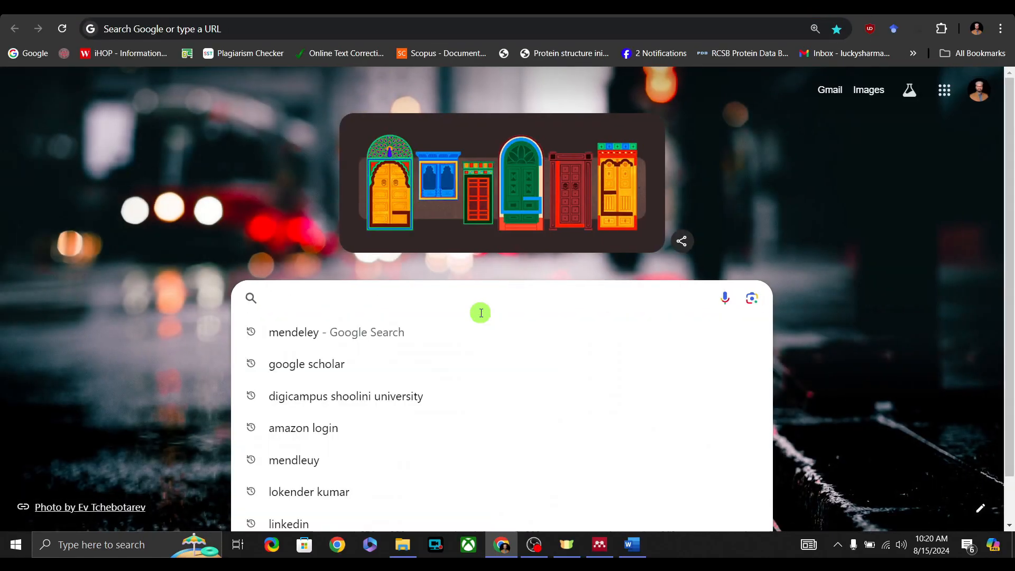
pyautogui.write('google sh')
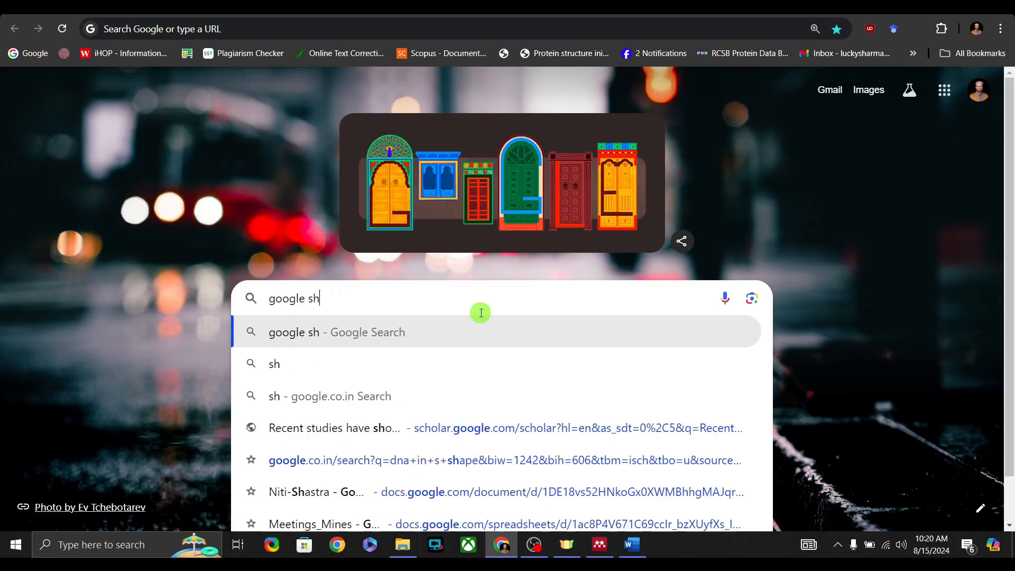
pyautogui.press('BackSpace')
pyautogui.write('chol')
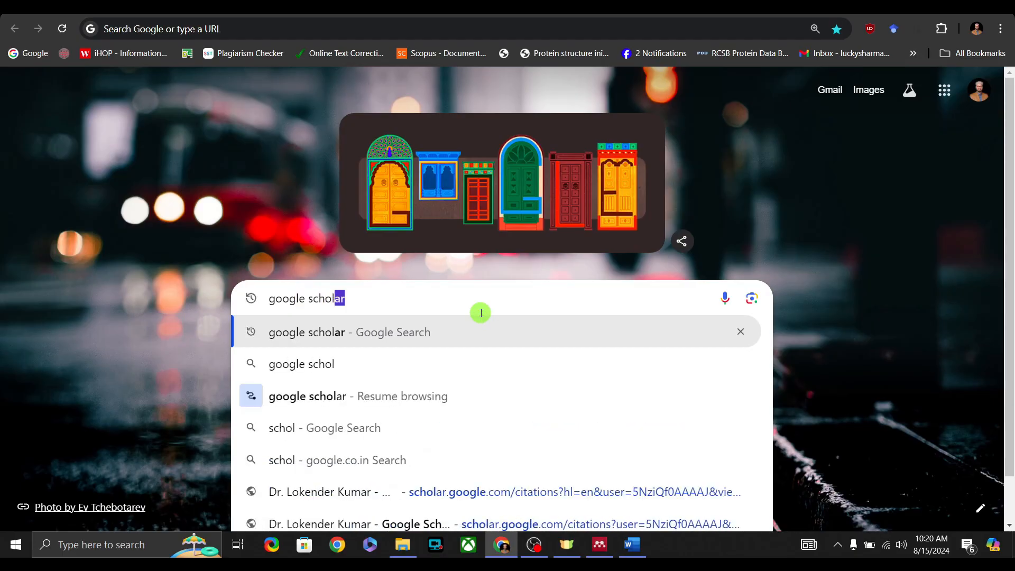
pyautogui.press('Return')
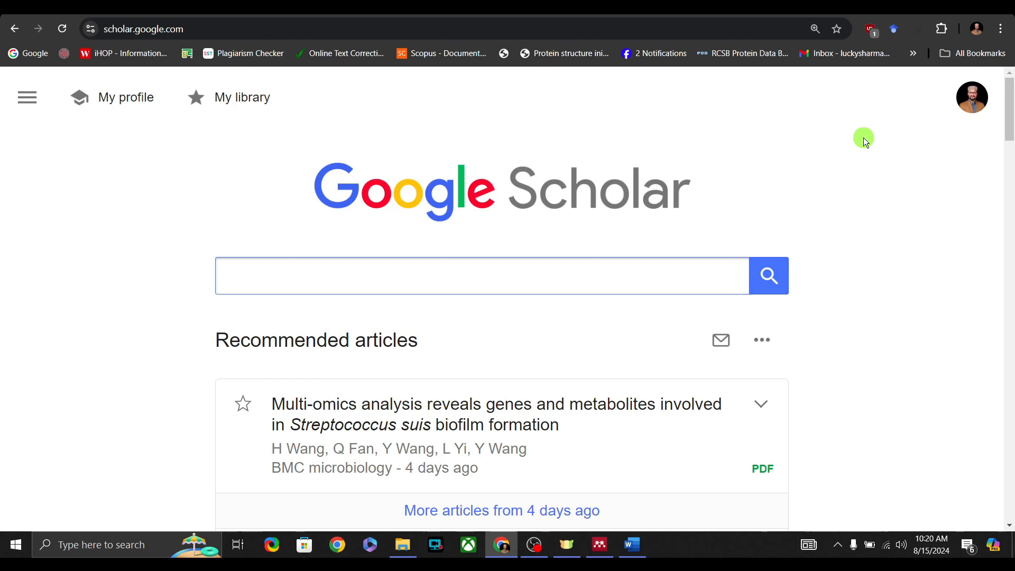
# Step: Open the signed-in author's Google Scholar profile and sort its publications by year
pyautogui.click(105, 97)
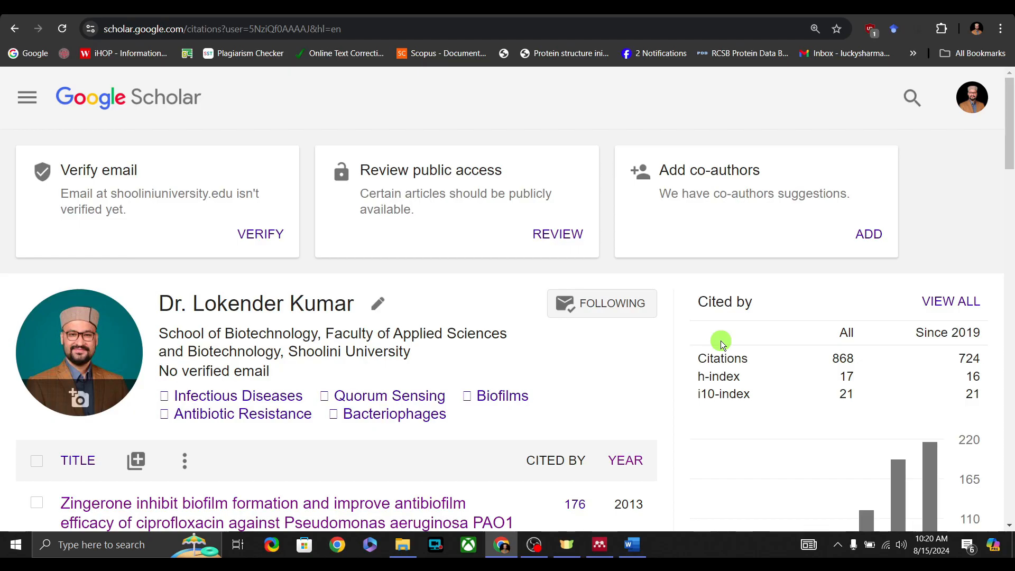
pyautogui.scroll(-2, 721, 340)
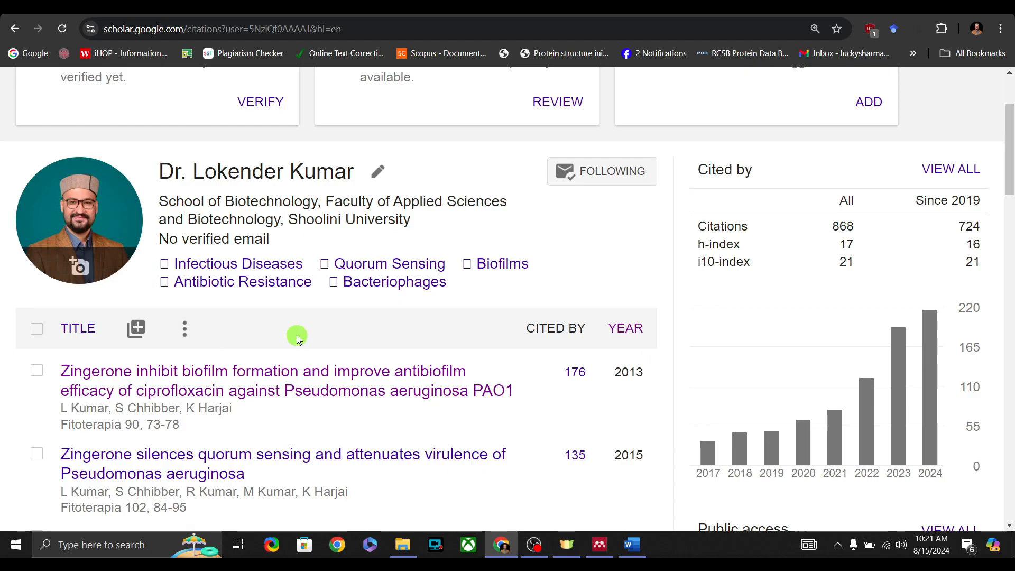
pyautogui.click(625, 329)
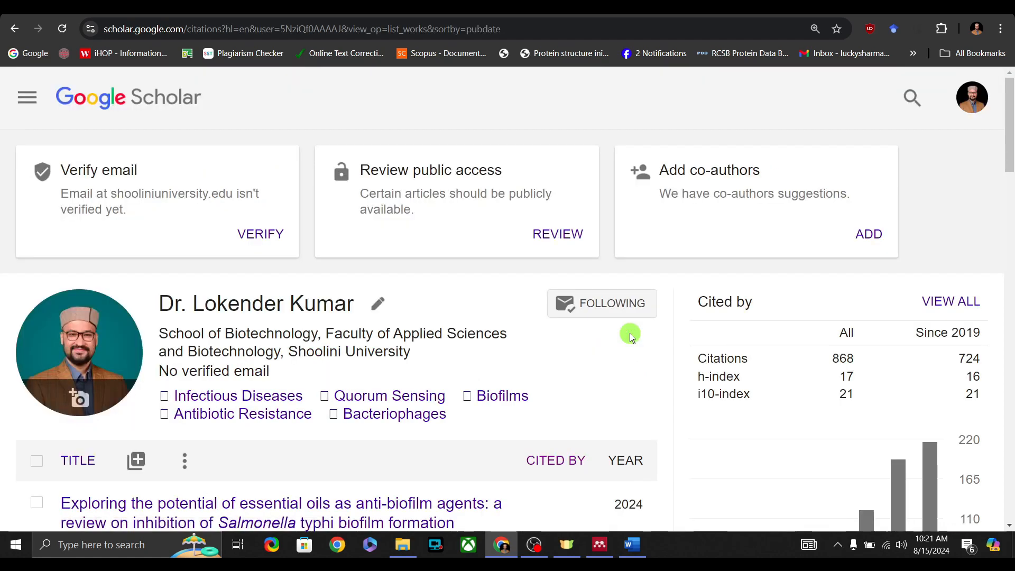
pyautogui.scroll(-5, 630, 333)
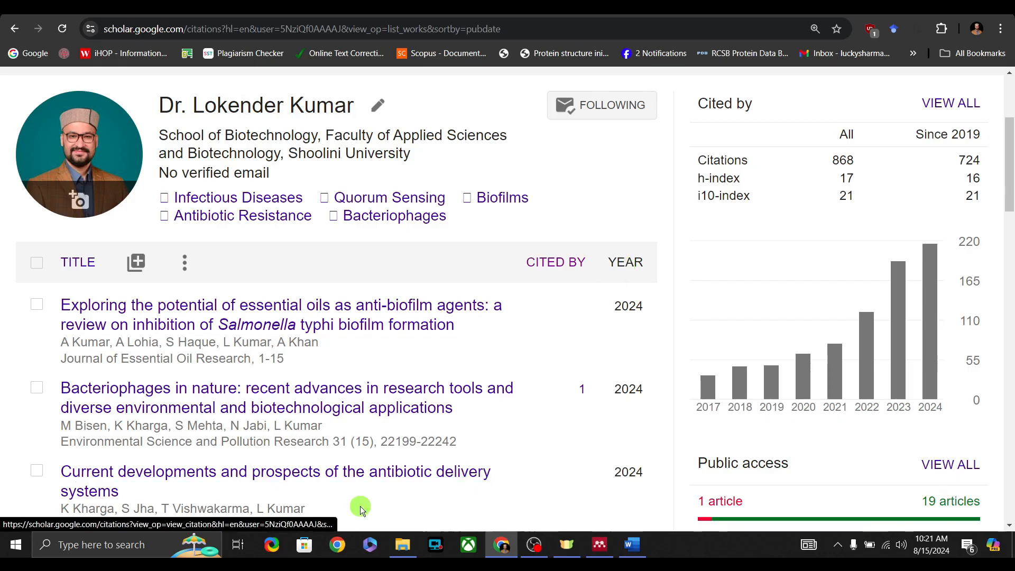
pyautogui.scroll(1, 548, 347)
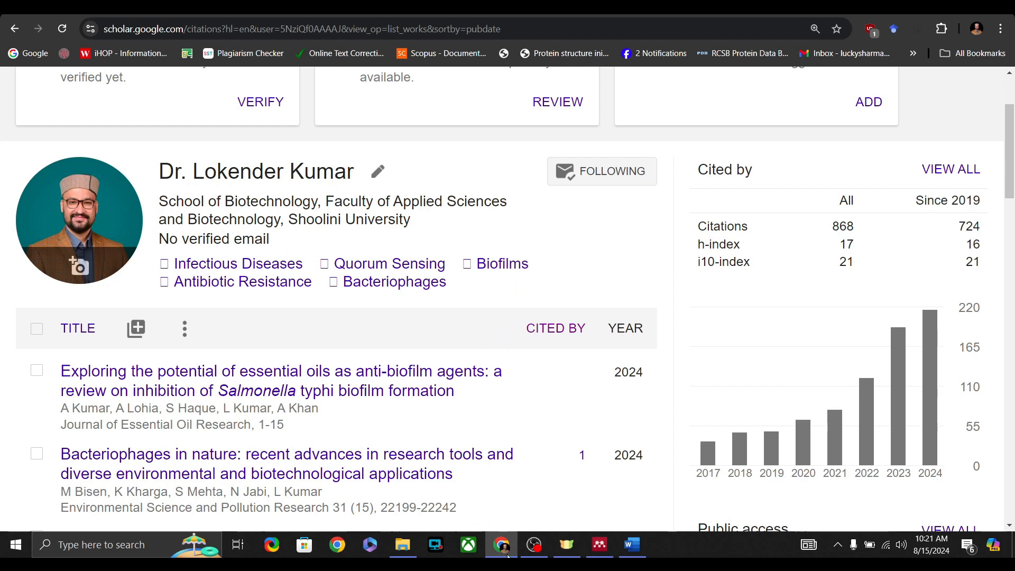
# Step: Switch back to Word and place the insertion point at the end of the biofilms sentence
pyautogui.click(632, 544)
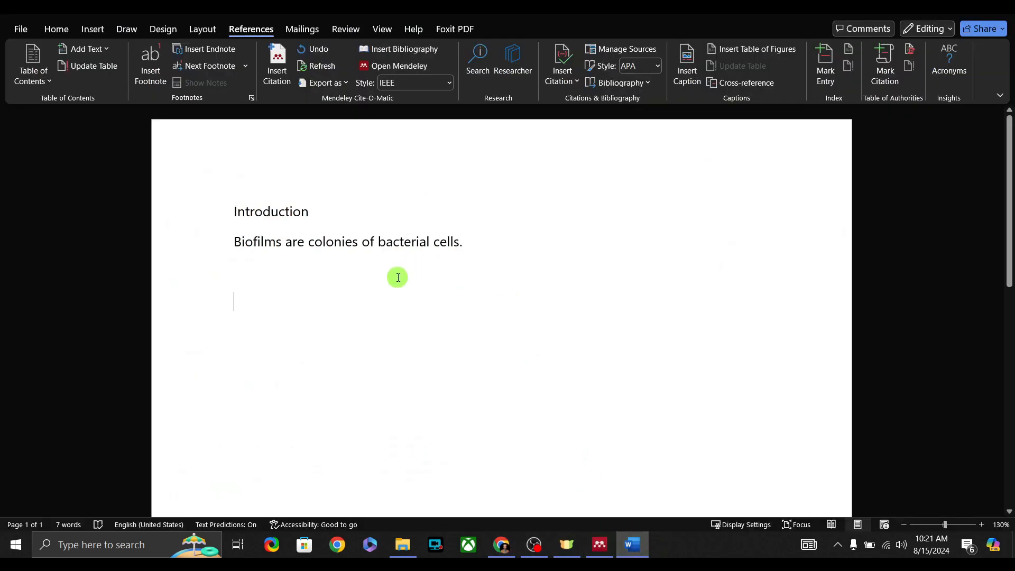
pyautogui.click(471, 246)
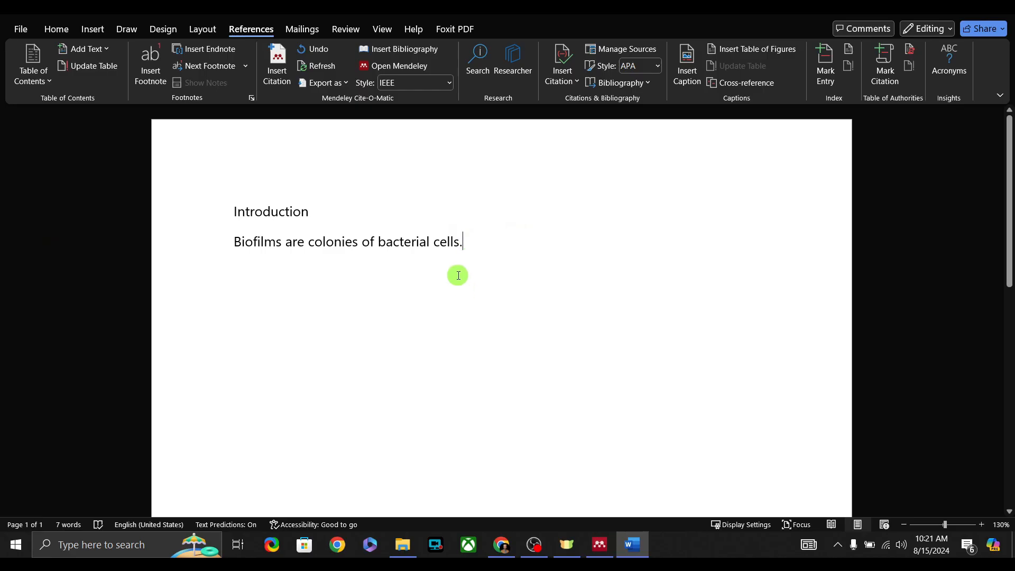
pyautogui.click(439, 275)
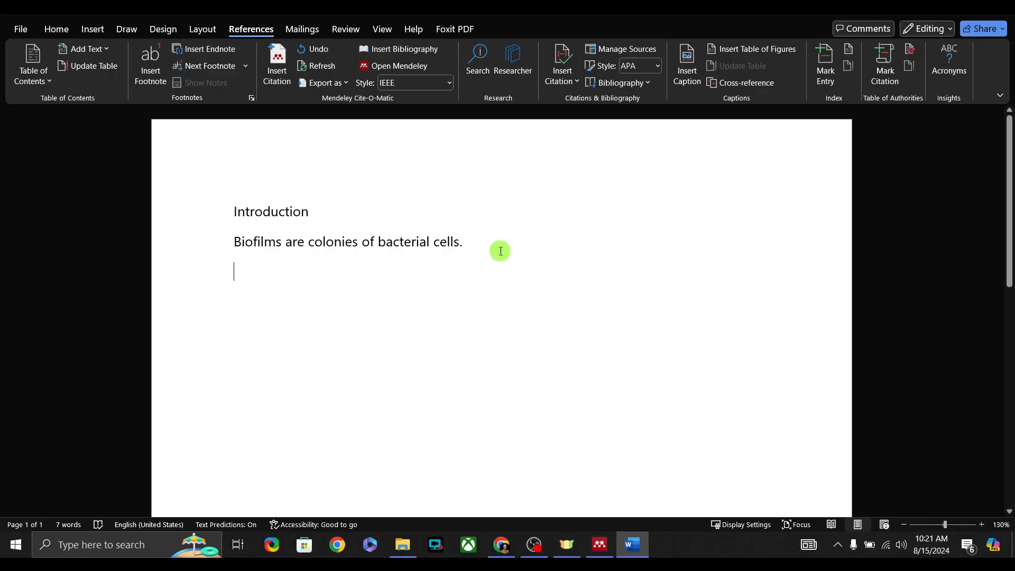
pyautogui.click(493, 247)
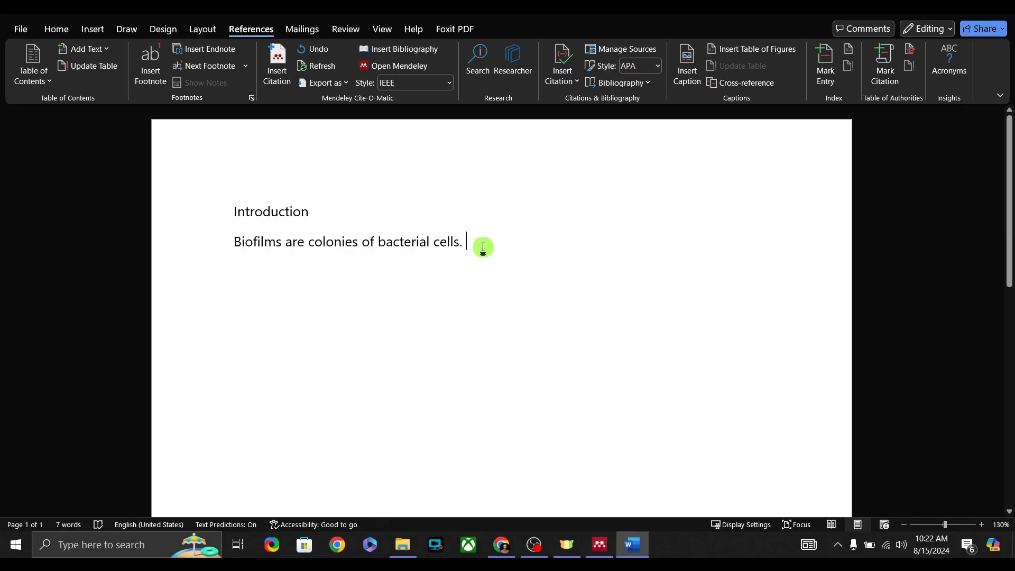
# Step: Return to the Google Scholar profile in Chrome and sort the publications by number of citations
pyautogui.click(501, 544)
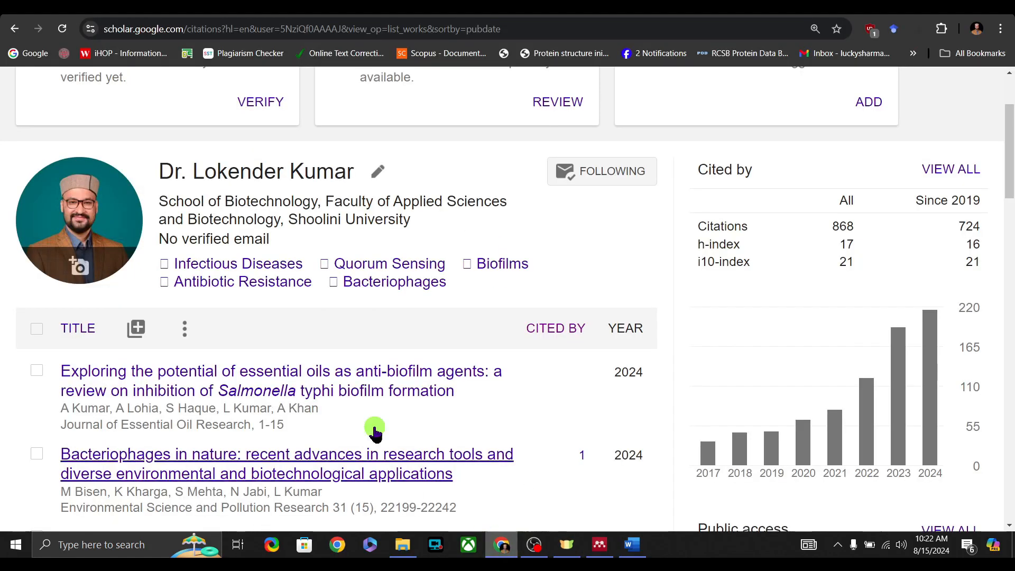
pyautogui.click(547, 328)
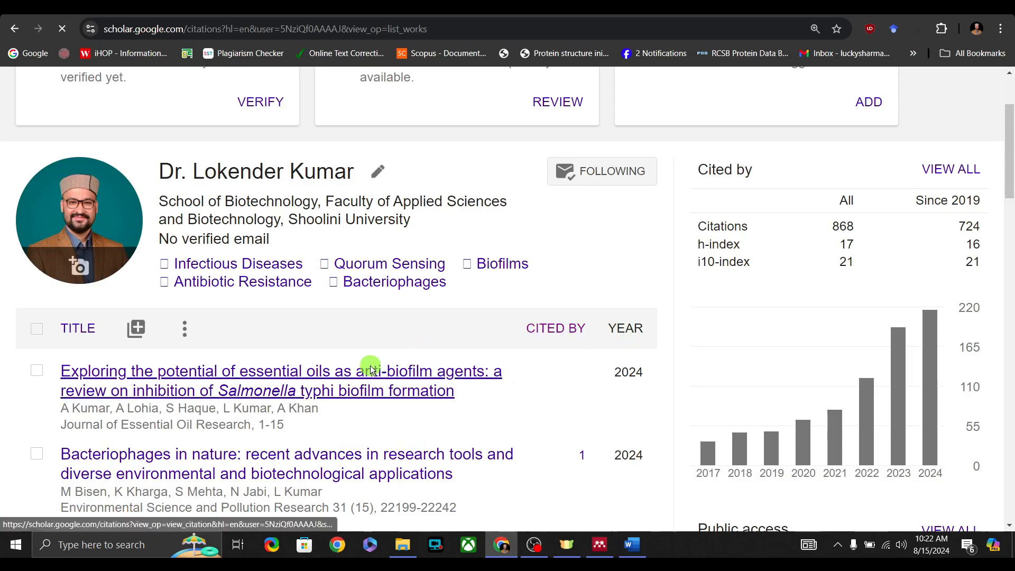
pyautogui.scroll(-4, 286, 431)
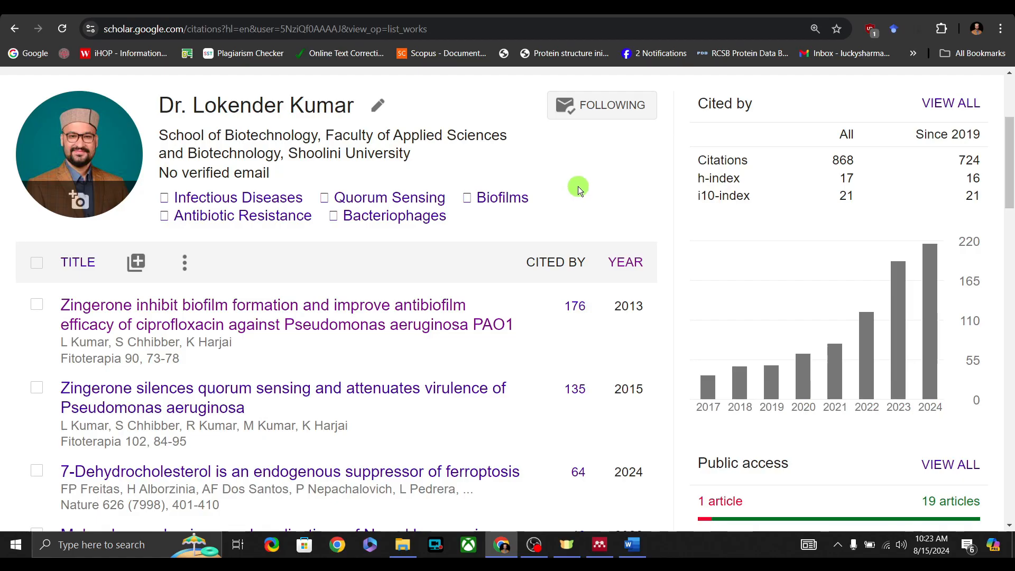
# Step: Check the Word sentence, then open the 2013 Google Scholar record "Zingerone inhibit biofilm formation and improve antibiofilm efficacy of ciprofloxacin" and look through its details
pyautogui.click(632, 544)
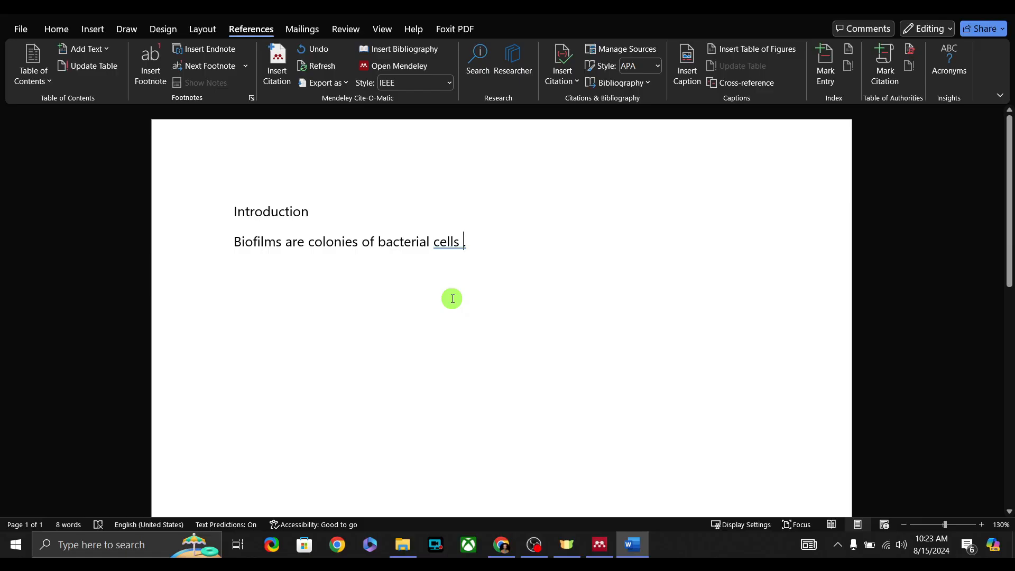
pyautogui.click(501, 544)
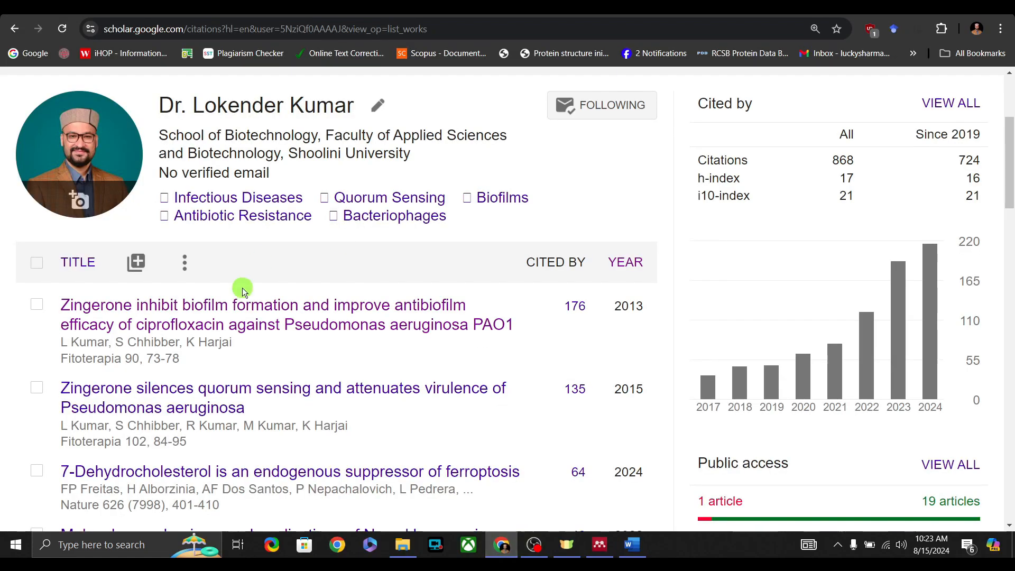
pyautogui.scroll(2, 308, 236)
pyautogui.scroll(-3, 236, 475)
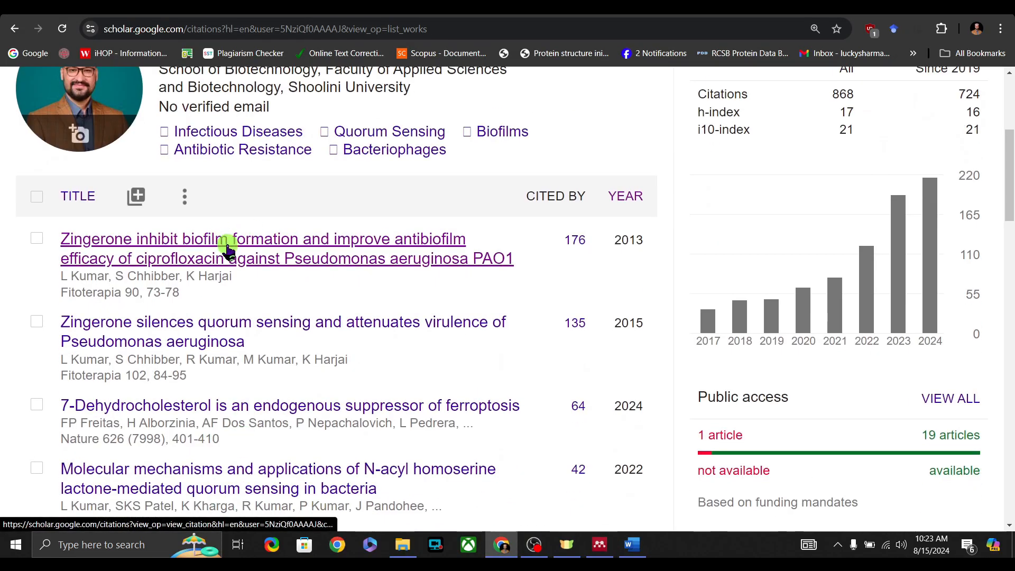
pyautogui.scroll(3, 229, 272)
pyautogui.scroll(-1, 224, 391)
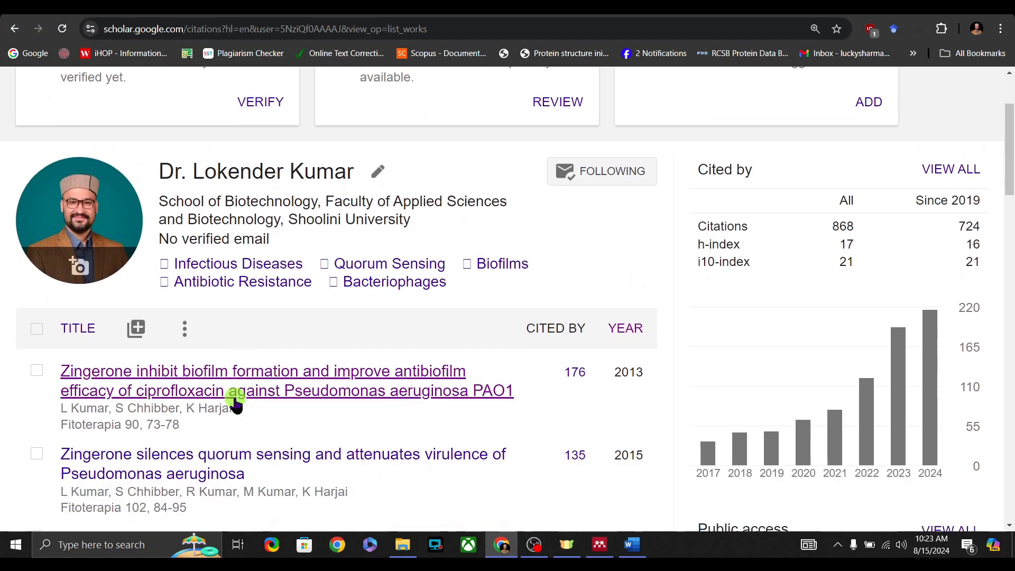
pyautogui.click(221, 375)
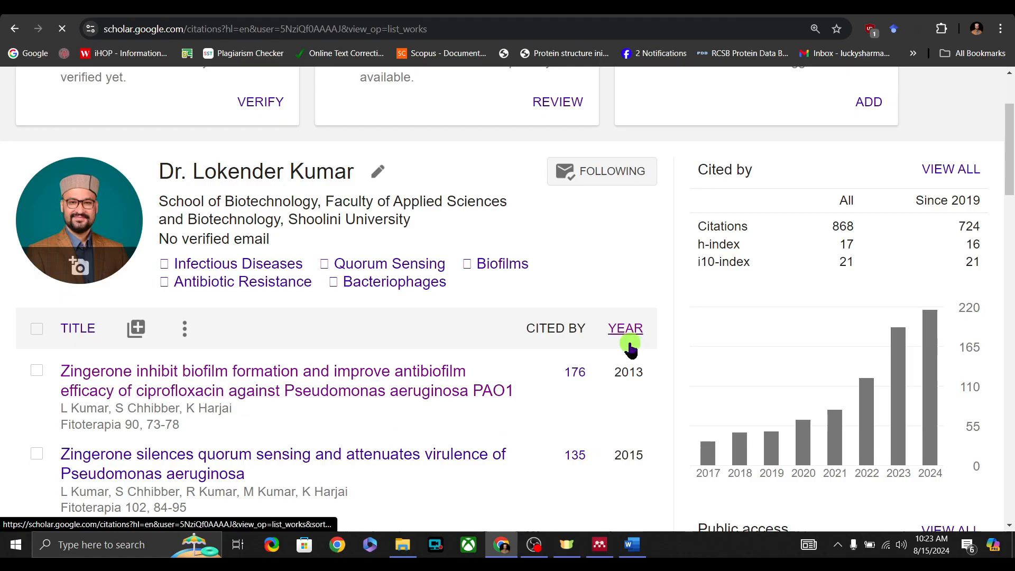
pyautogui.scroll(-7, 351, 275)
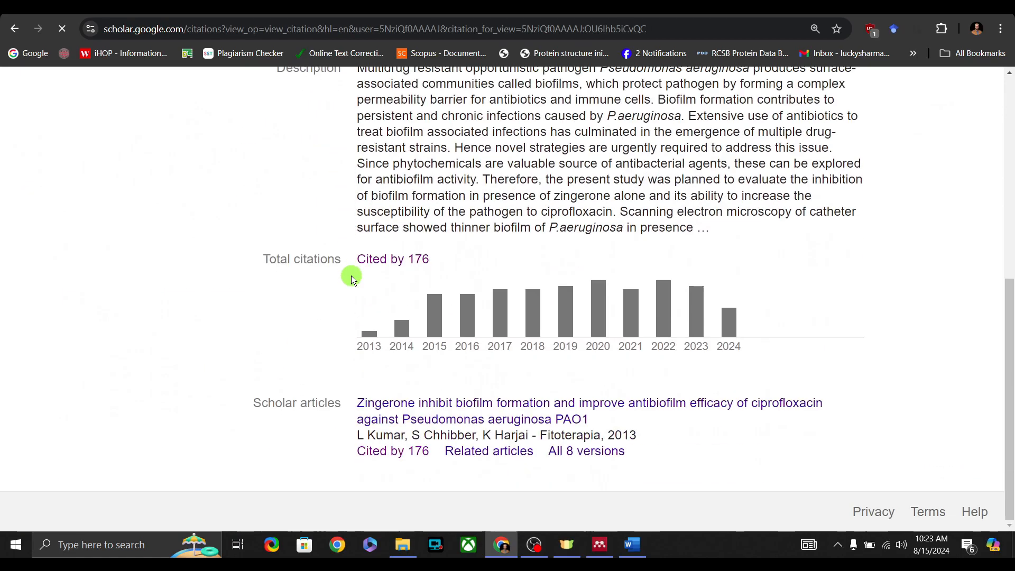
pyautogui.moveTo(470, 330)
pyautogui.scroll(7, 496, 363)
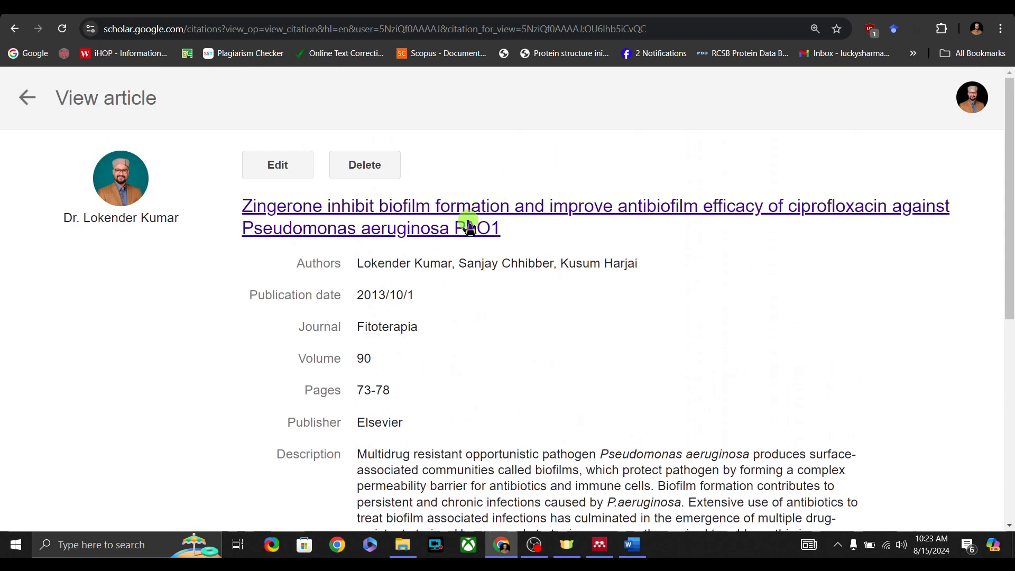
# Step: Open the zingerone paper's ScienceDirect page from its Scholar articles link and export the citation to RIS
pyautogui.scroll(-7, 349, 264)
pyautogui.click(394, 407)
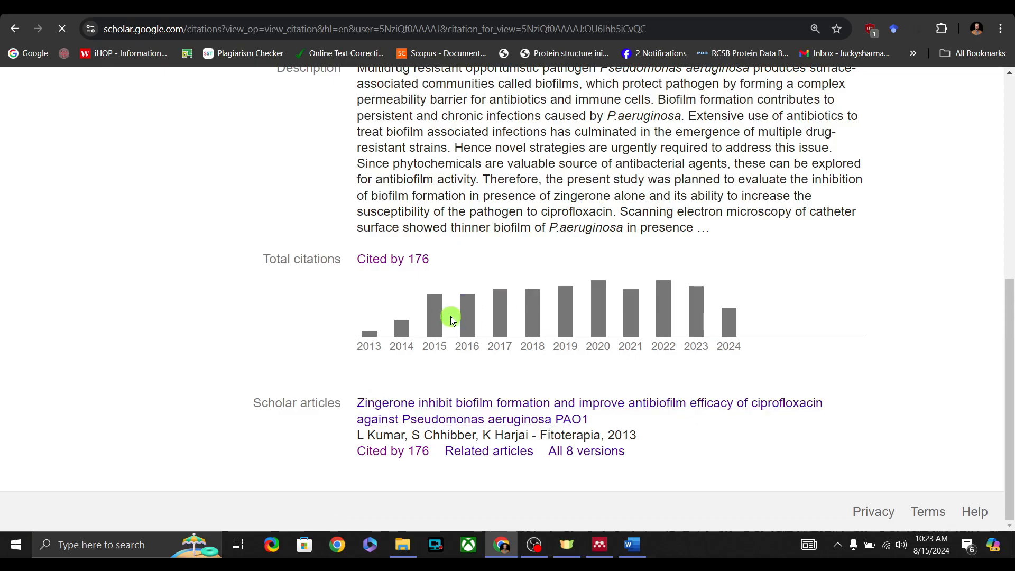
pyautogui.moveTo(462, 323)
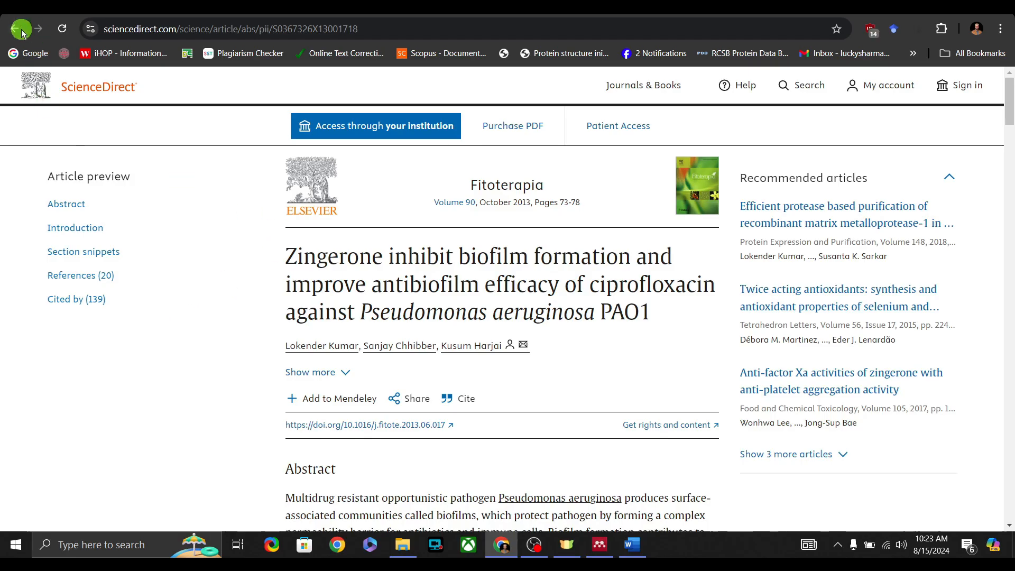
pyautogui.scroll(-1, 499, 332)
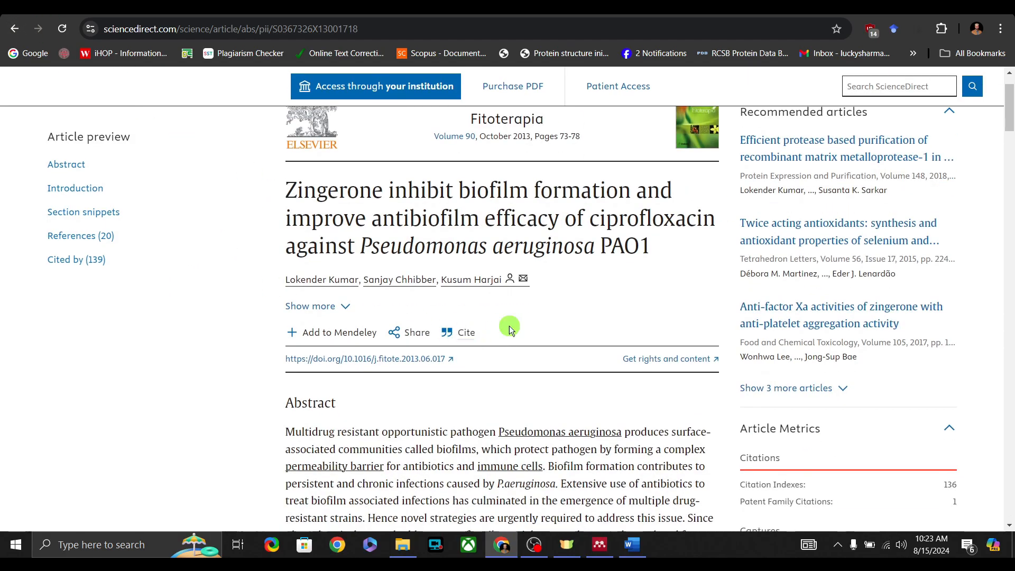
pyautogui.click(466, 335)
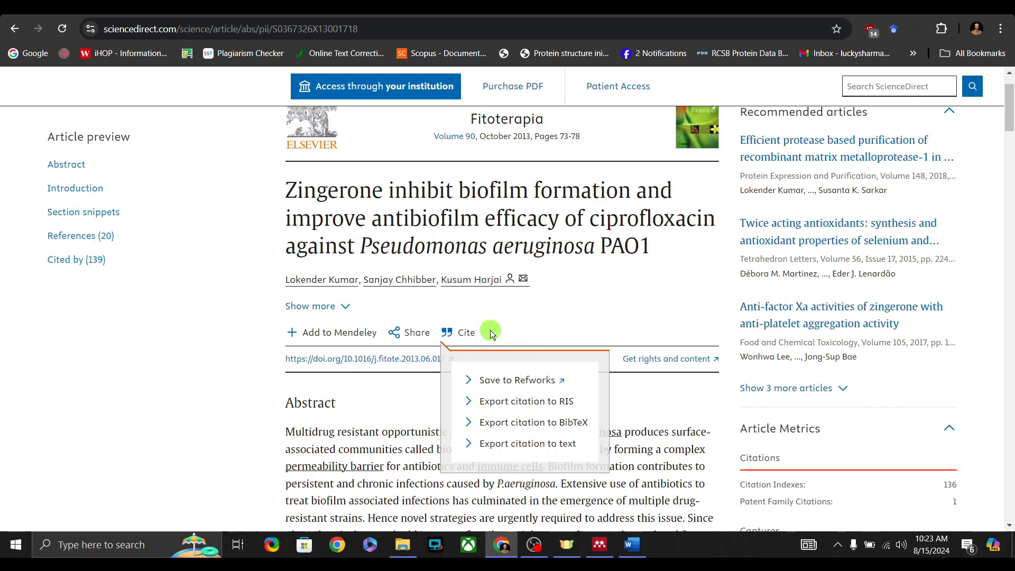
pyautogui.click(532, 401)
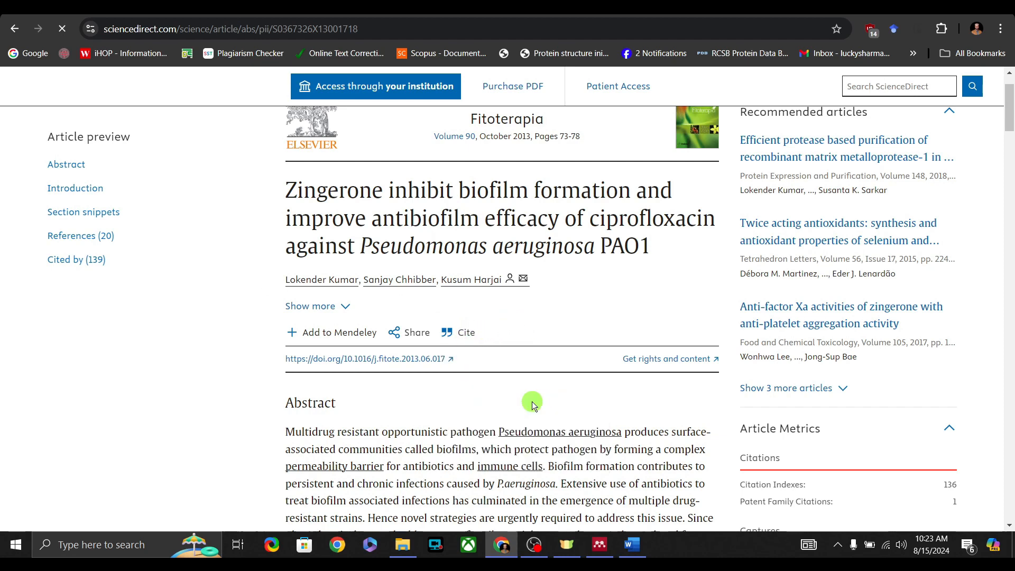
# Step: Go back to the Google Scholar record, open all versions of the paper, and dismiss the download protection notice
pyautogui.click(16, 28)
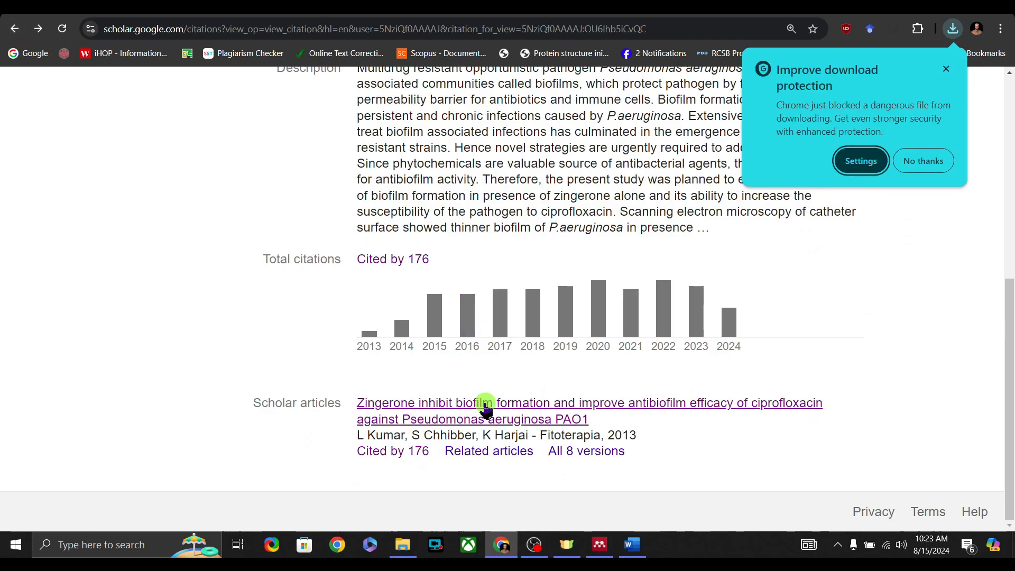
pyautogui.click(581, 451)
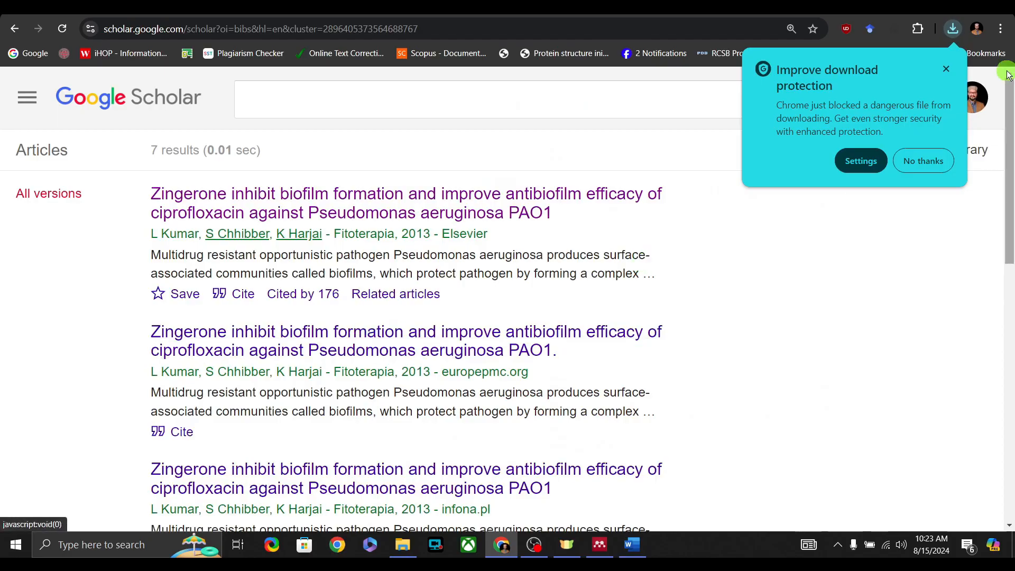
pyautogui.click(946, 68)
pyautogui.click(306, 96)
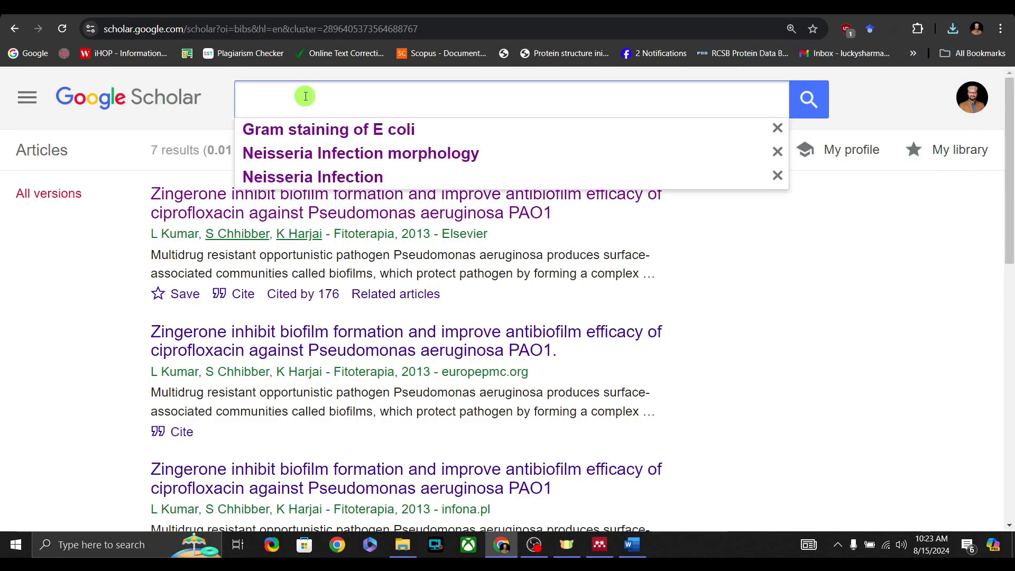
pyautogui.click(857, 264)
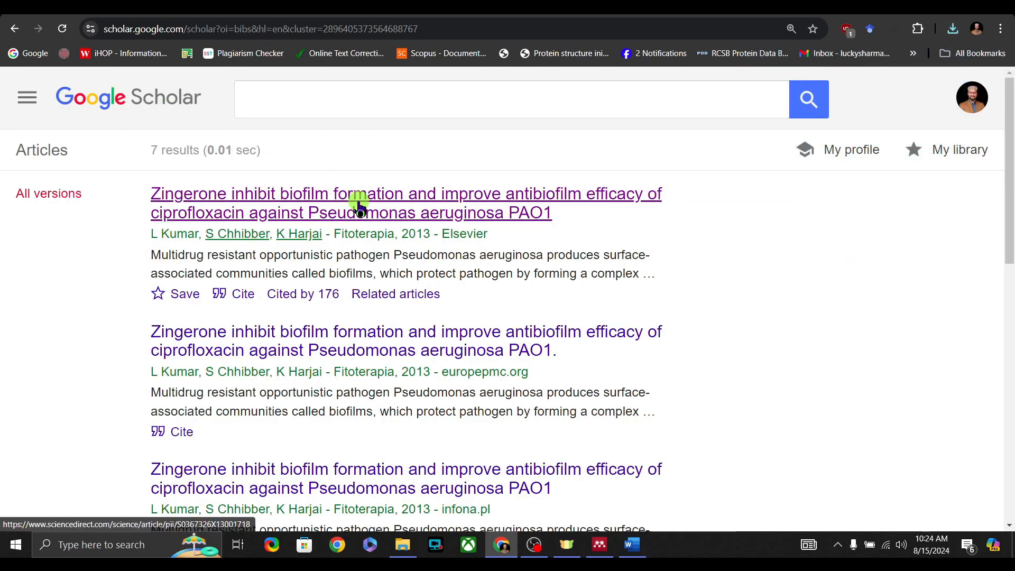
# Step: Download the citation of the first listed Elsevier version in RefMan format and close the citation window
pyautogui.click(242, 295)
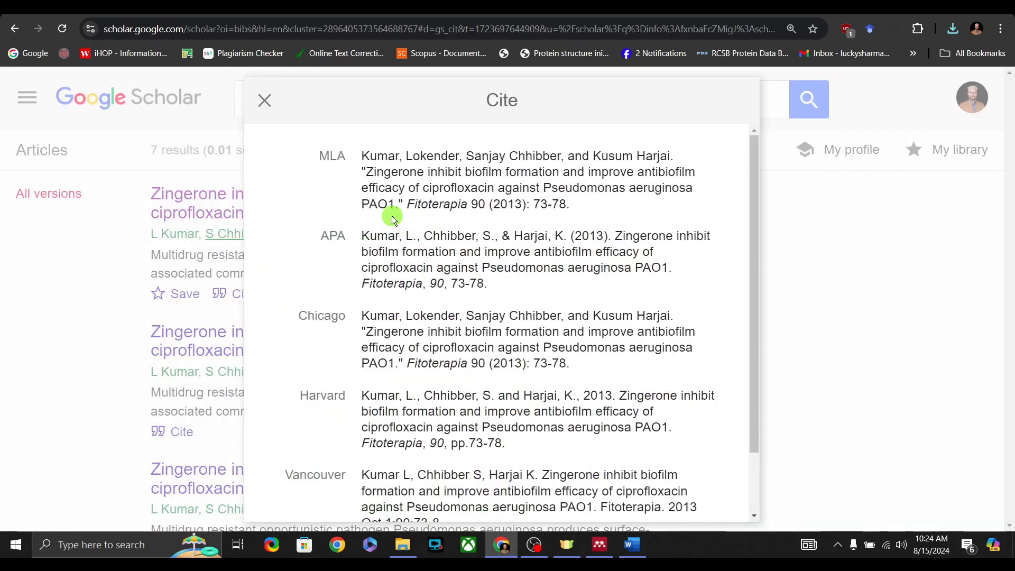
pyautogui.scroll(-2, 393, 217)
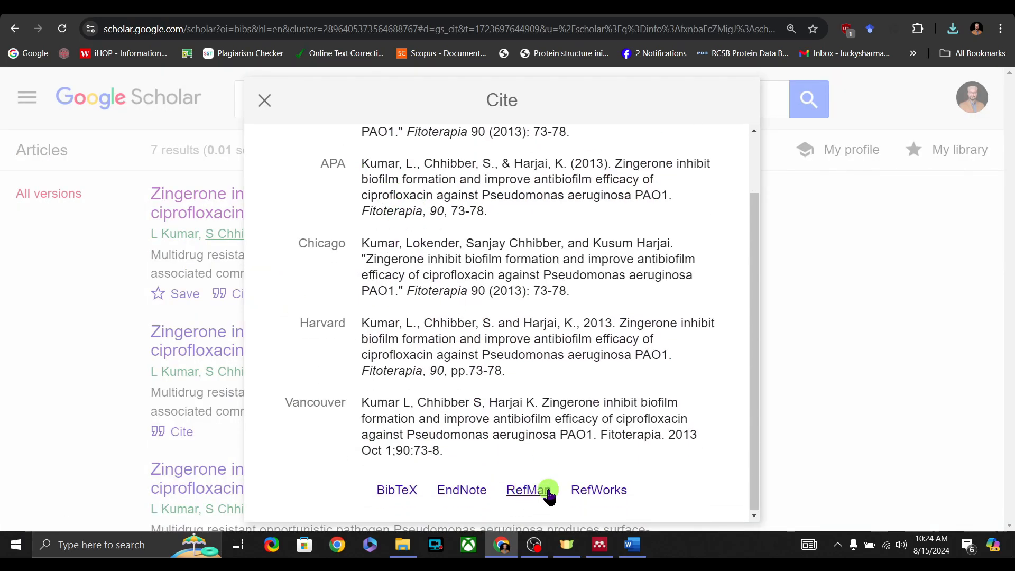
pyautogui.click(523, 491)
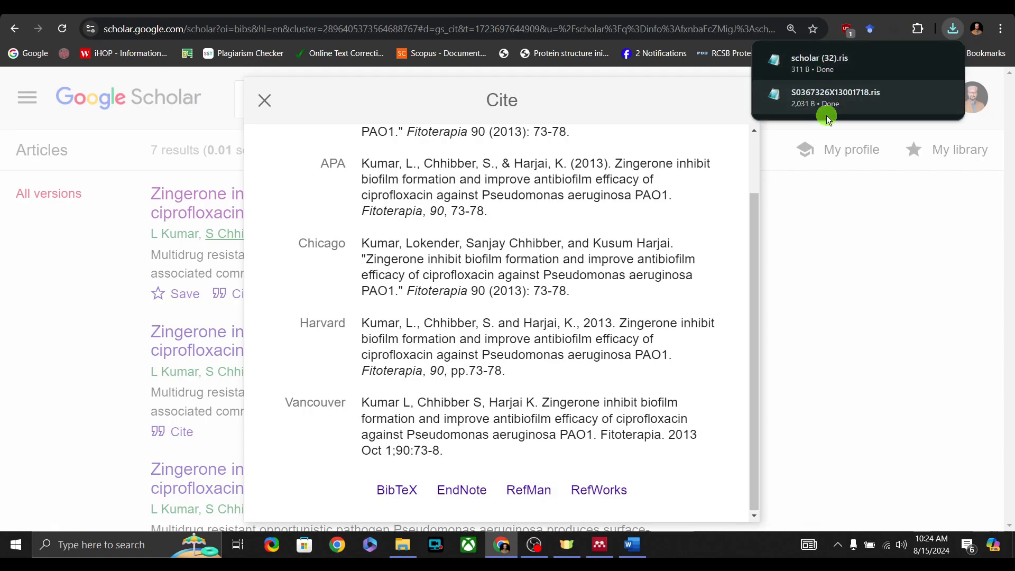
pyautogui.click(264, 101)
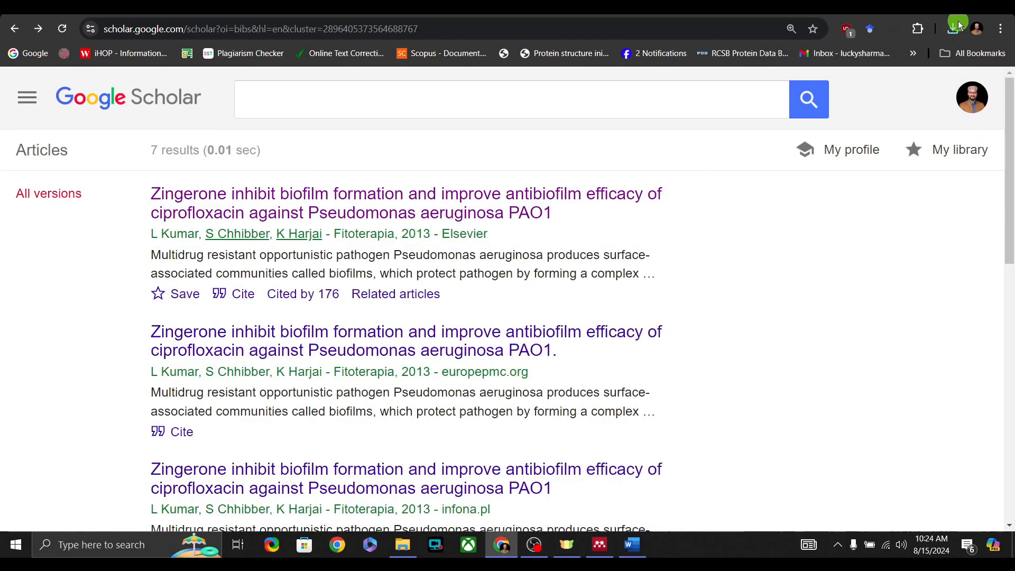
# Step: Switch to Mendeley Desktop and import the downloaded file "scholar (32)" from the Downloads folder
pyautogui.click(599, 545)
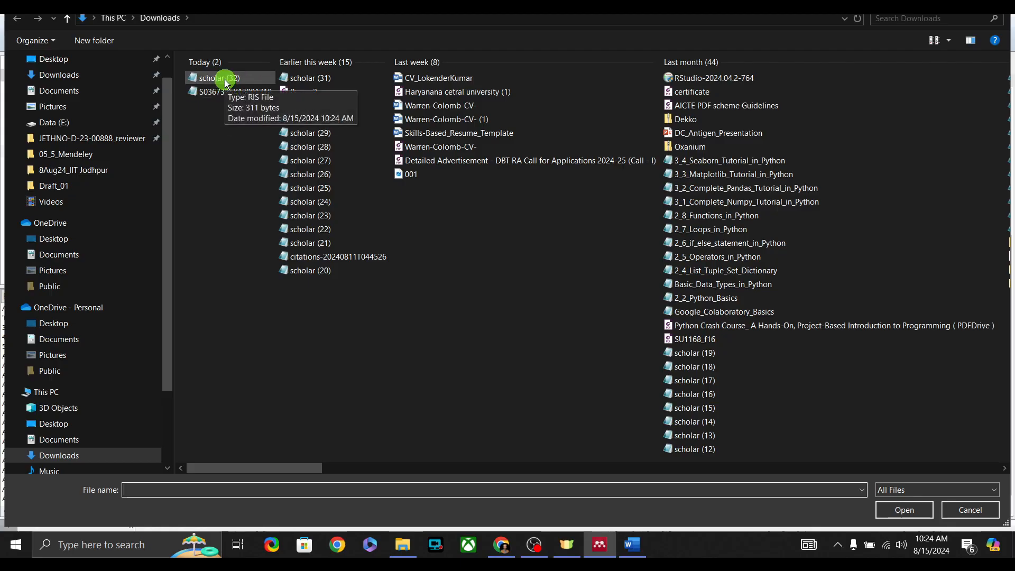
pyautogui.doubleClick(225, 79)
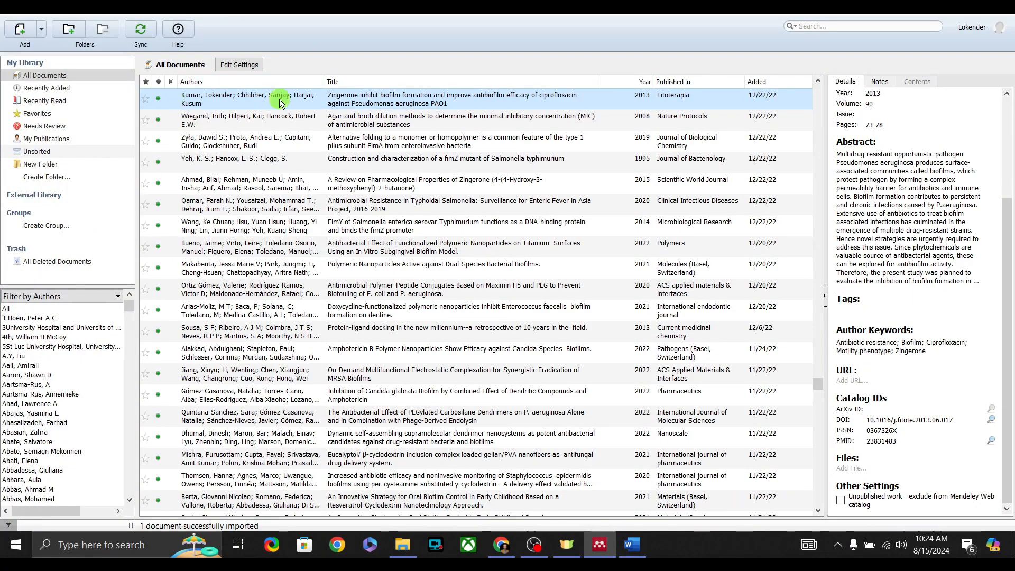
pyautogui.scroll(5, 899, 180)
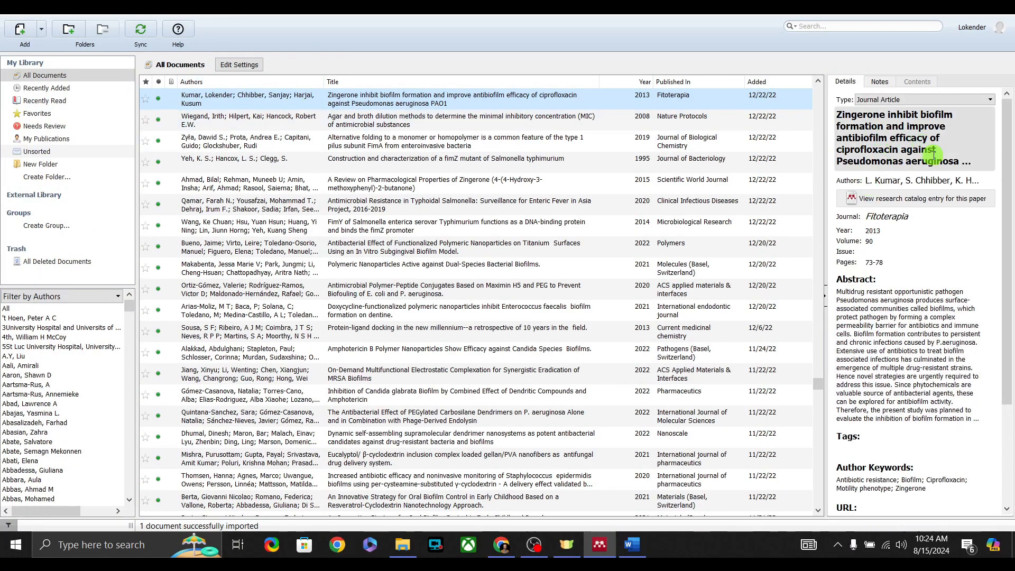
# Step: Copy the full title of the imported zingerone paper from its document details
pyautogui.click(957, 157)
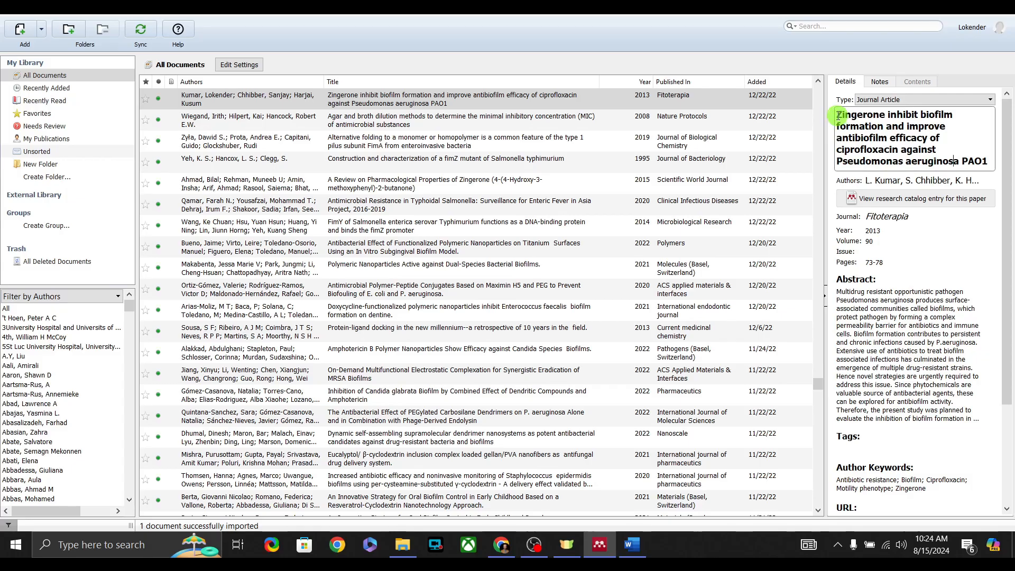
pyautogui.moveTo(838, 116); pyautogui.dragTo(997, 161)
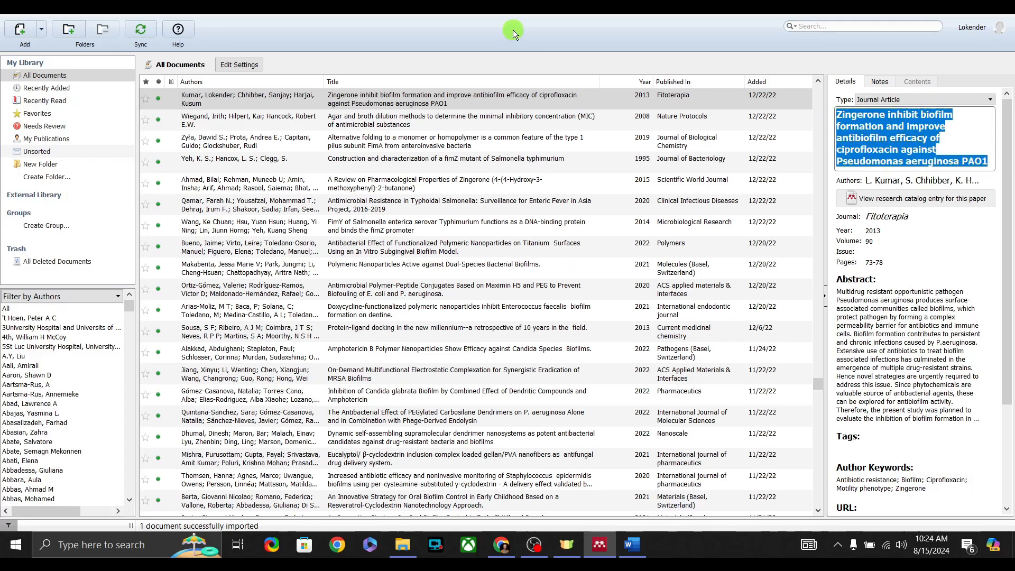
pyautogui.rightClick(890, 125)
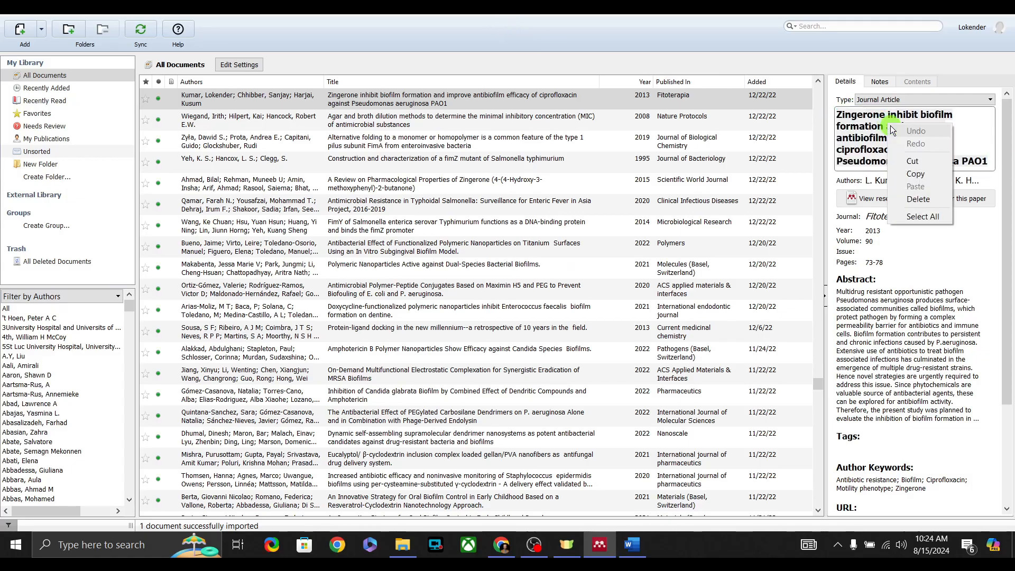
pyautogui.click(908, 172)
# Step: Switch to Word and insert a Mendeley citation before the biofilms sentence's period, finding the zingerone paper by its copied title
pyautogui.hotkey('alt', 'Tab')
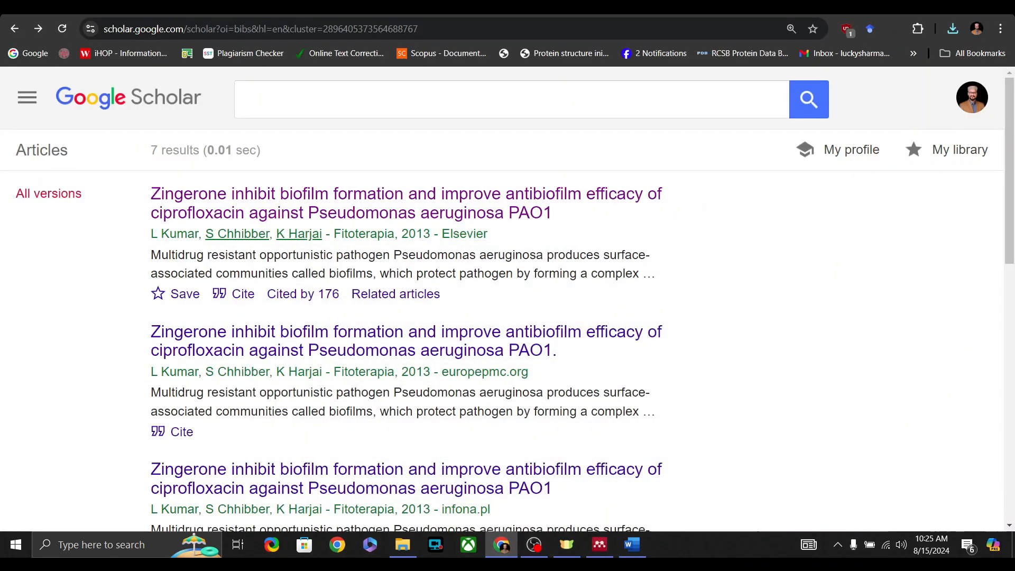
pyautogui.click(632, 545)
pyautogui.click(450, 247)
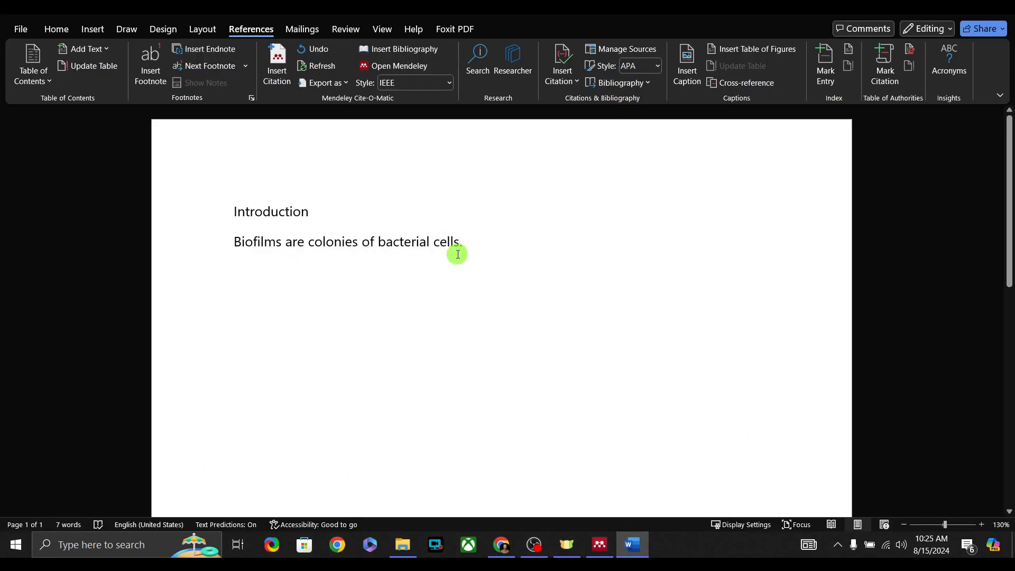
pyautogui.keyDown('ctrl'); pyautogui.scroll(9, 460, 252); pyautogui.keyUp('ctrl')
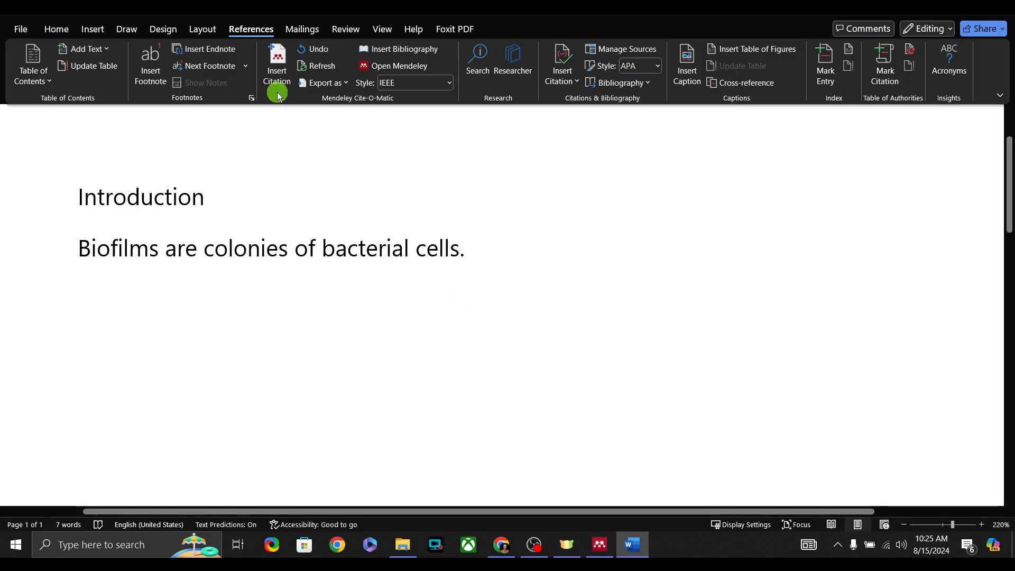
pyautogui.click(277, 71)
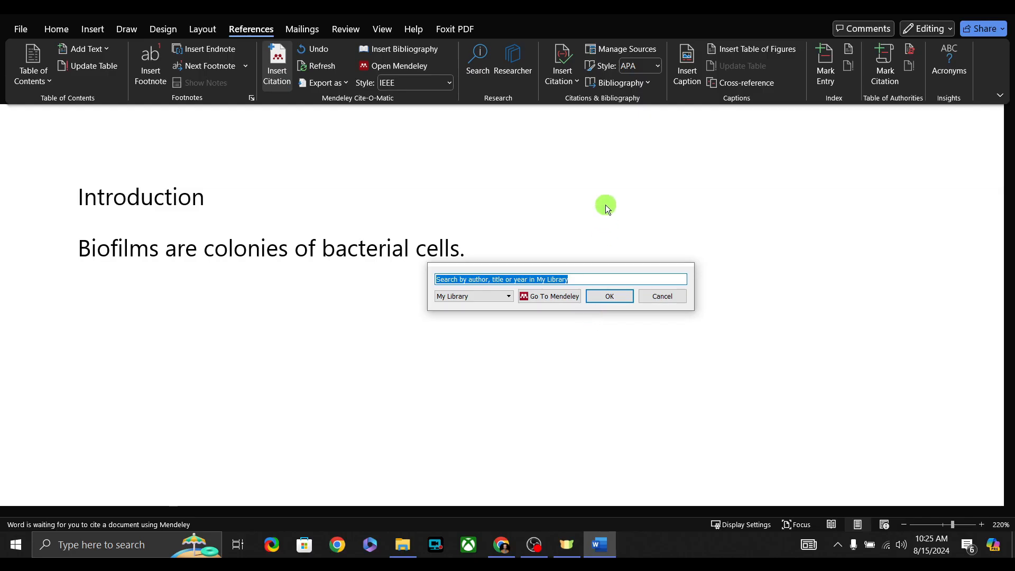
pyautogui.hotkey('ctrl', 'v')
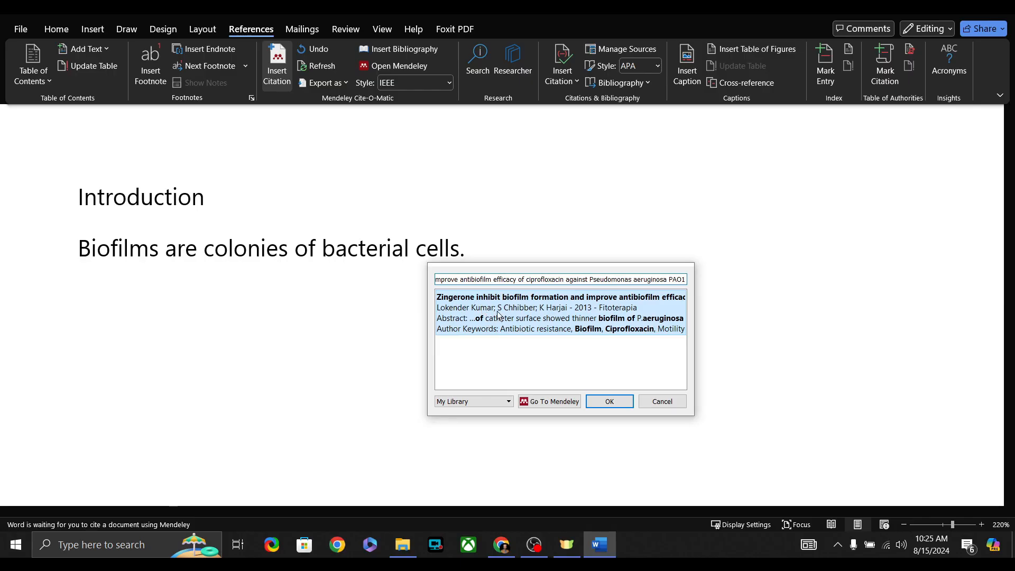
pyautogui.click(617, 403)
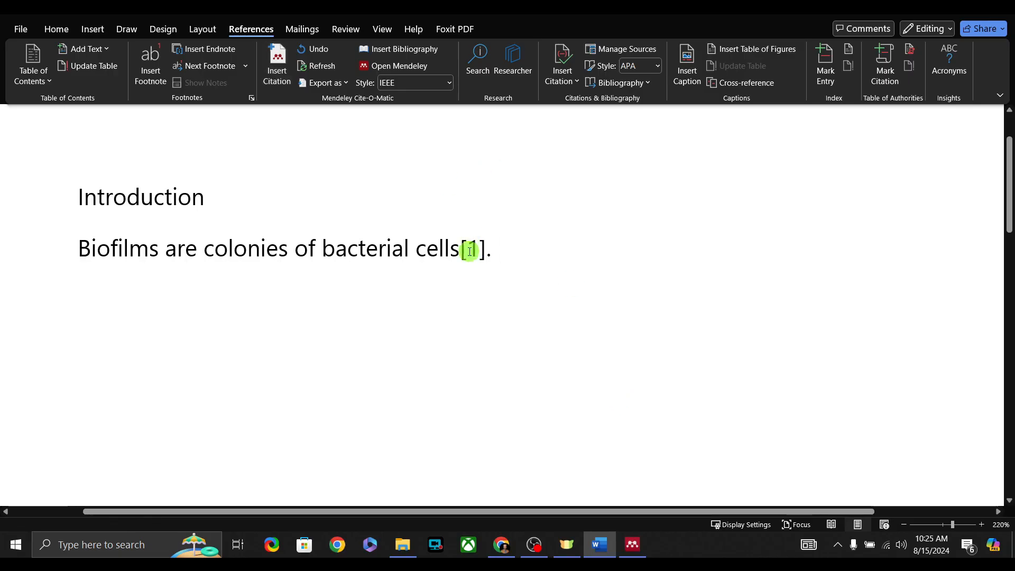
# Step: Put a space between "cells" and the citation, and add two new paragraphs below the sentence
pyautogui.click(466, 251)
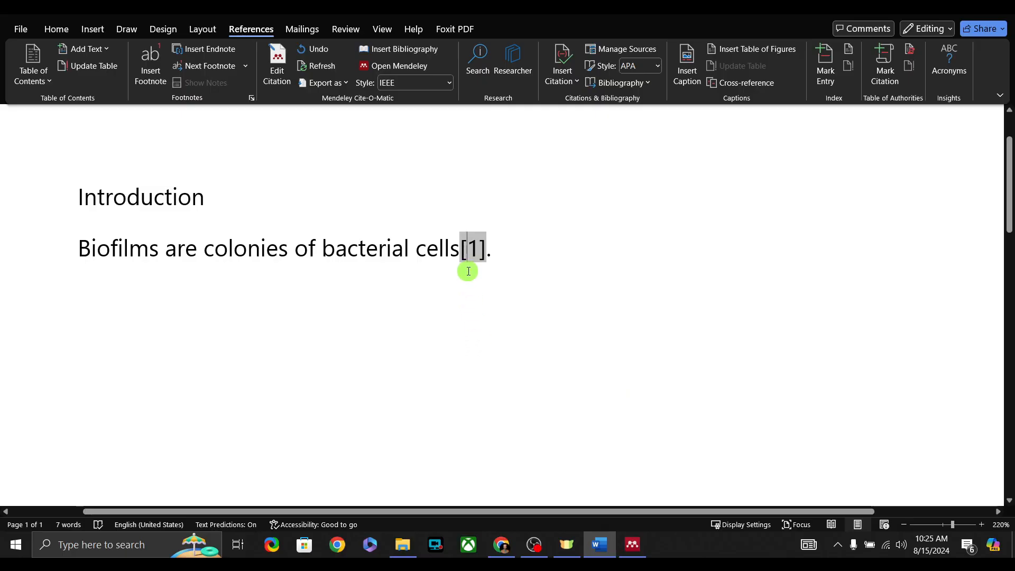
pyautogui.press('BackSpace')
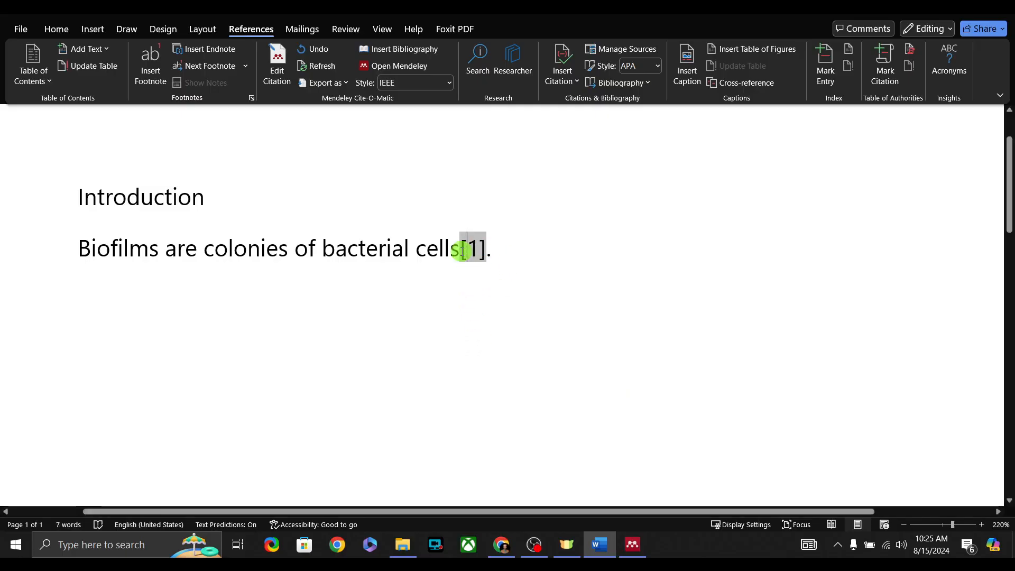
pyautogui.press('Left')
pyautogui.click(512, 252)
pyautogui.press('Return')
pyautogui.press('Return')
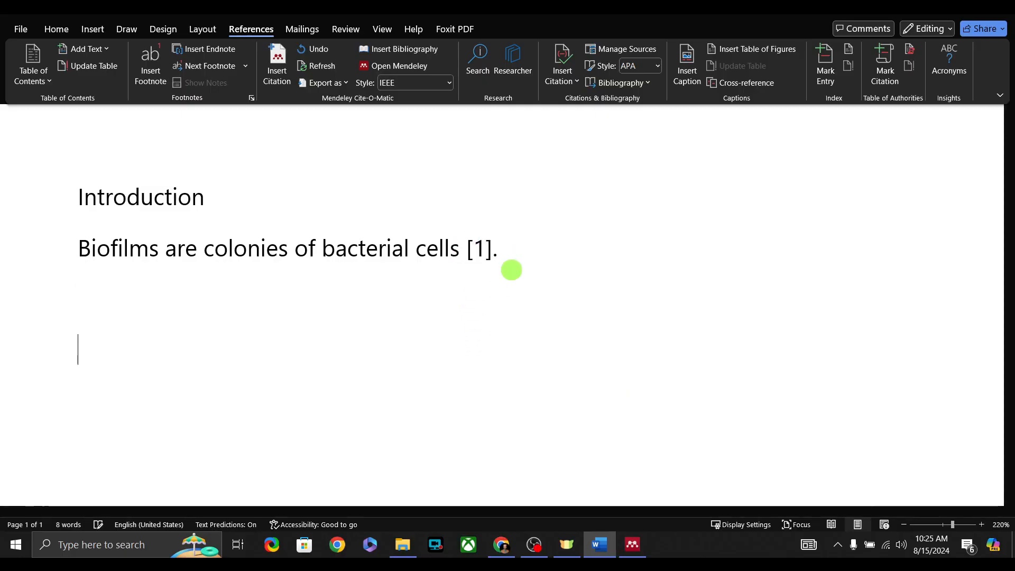
# Step: Insert the Mendeley bibliography in the last empty paragraph below the biofilms sentence
pyautogui.click(131, 322)
pyautogui.click(56, 347)
pyautogui.click(116, 357)
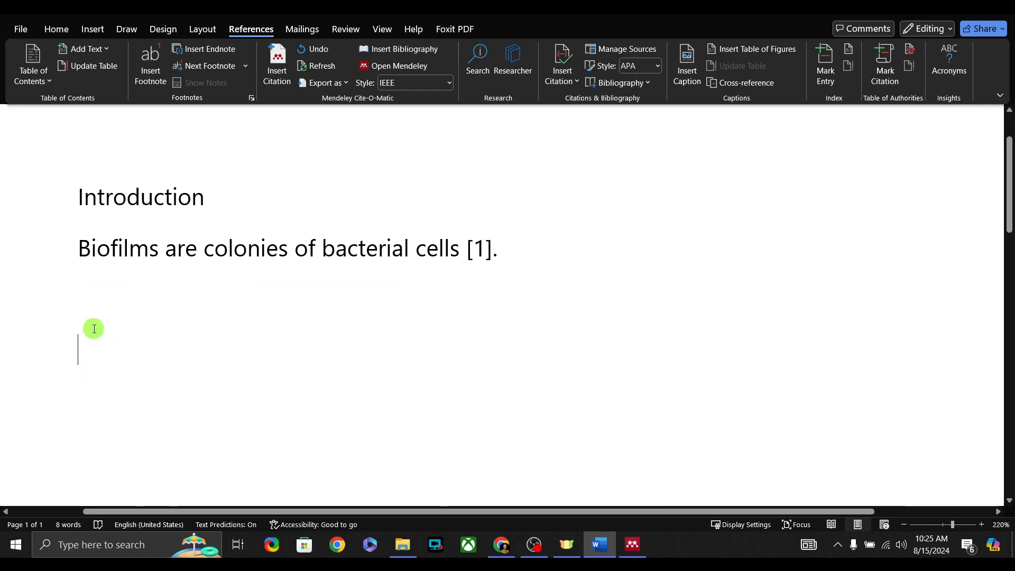
pyautogui.click(94, 353)
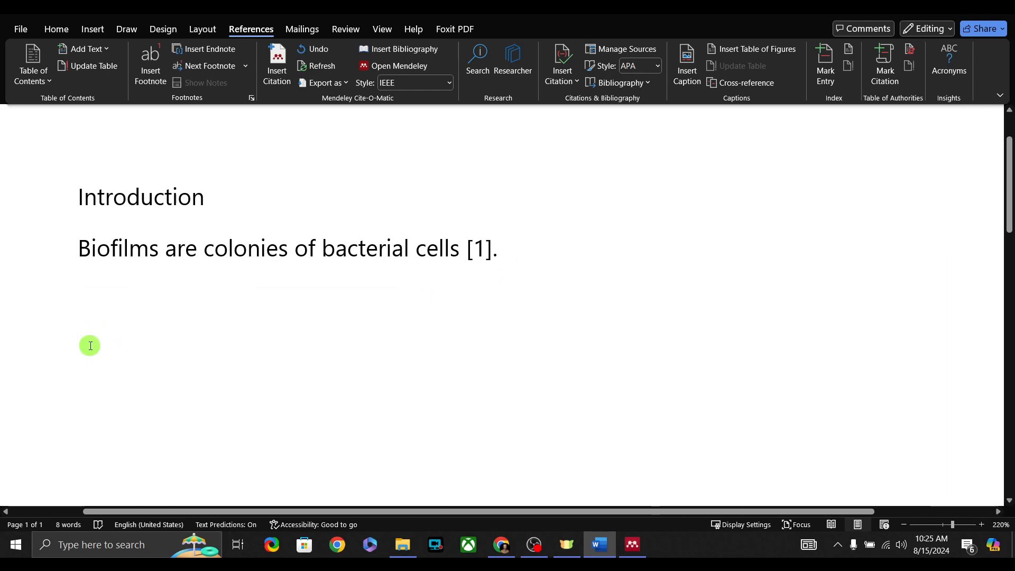
pyautogui.click(395, 54)
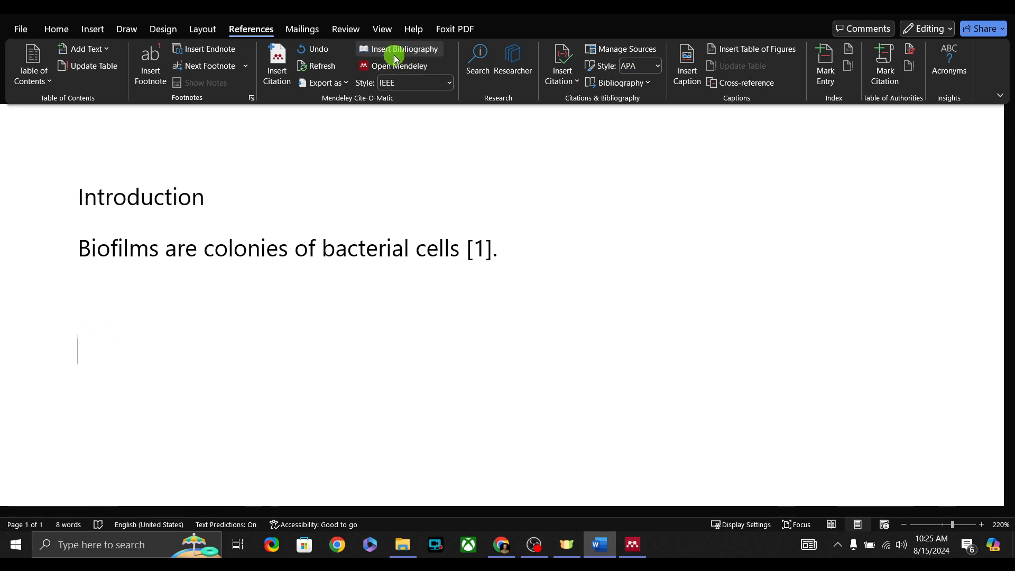
pyautogui.moveTo(607, 413); pyautogui.dragTo(127, 348)
pyautogui.click(662, 449)
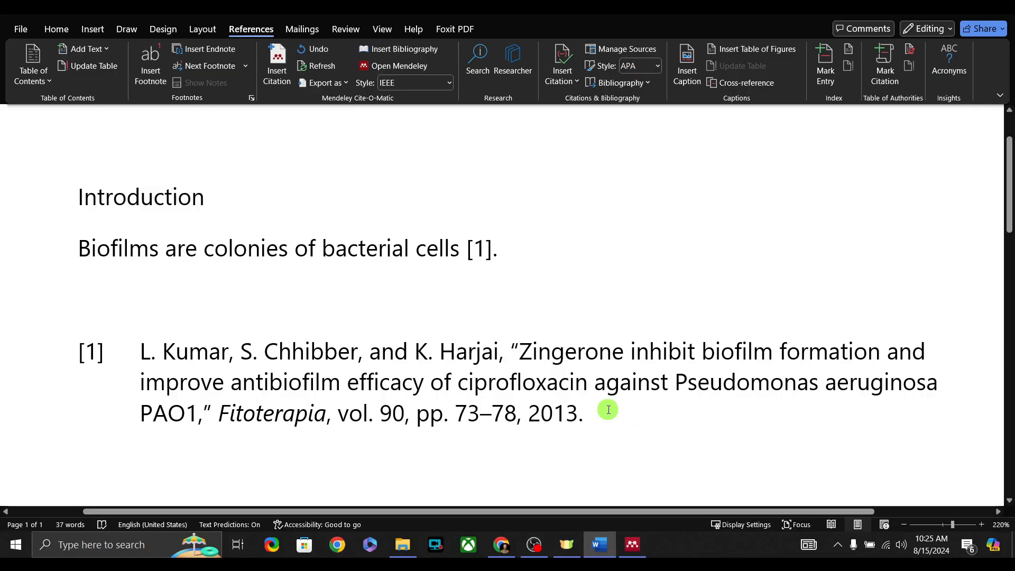
# Step: Change the Mendeley citation style to Biofouling and select the in-text citation to check it
pyautogui.click(421, 85)
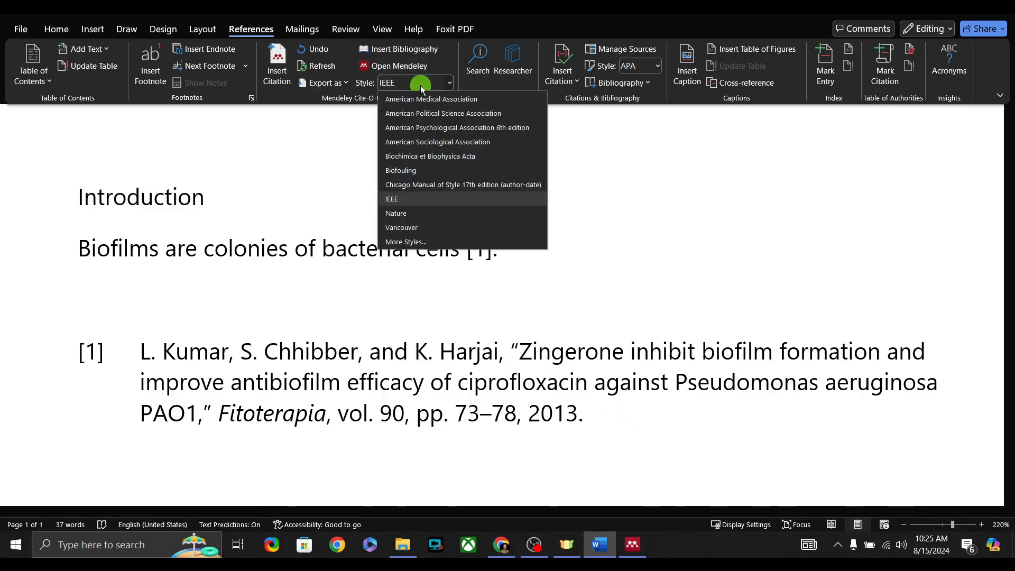
pyautogui.click(400, 170)
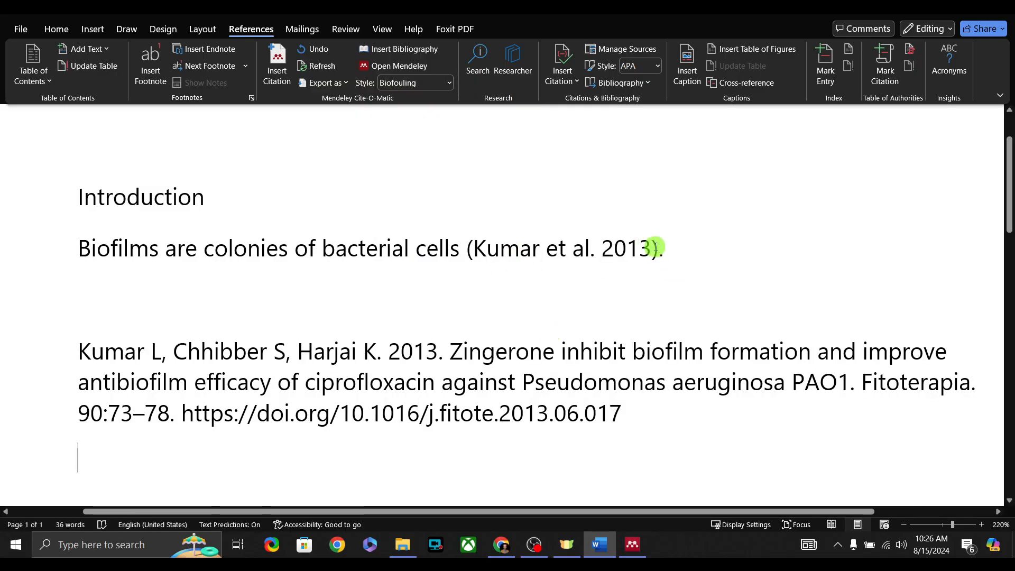
pyautogui.click(646, 246)
pyautogui.click(488, 248)
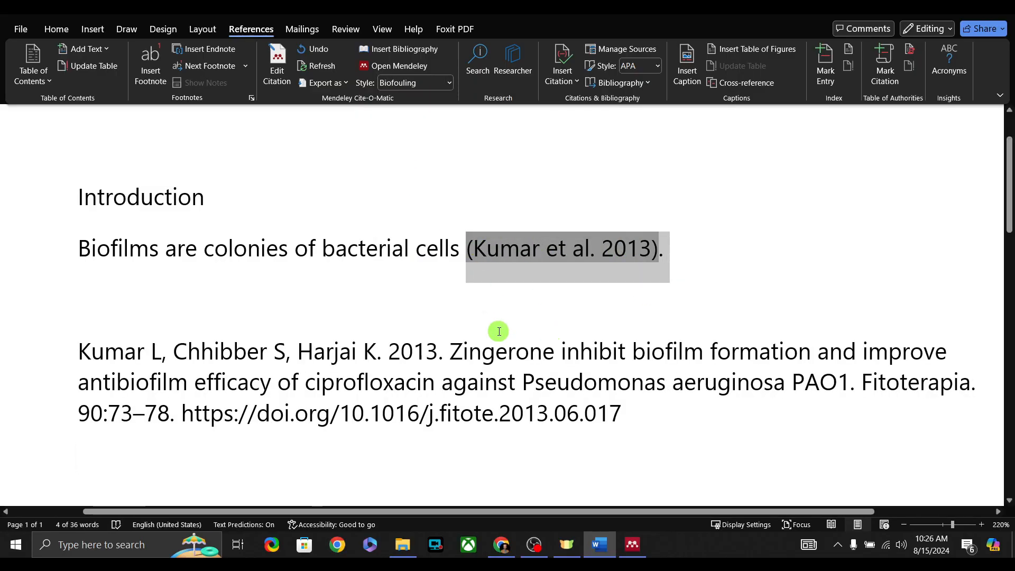
pyautogui.click(485, 302)
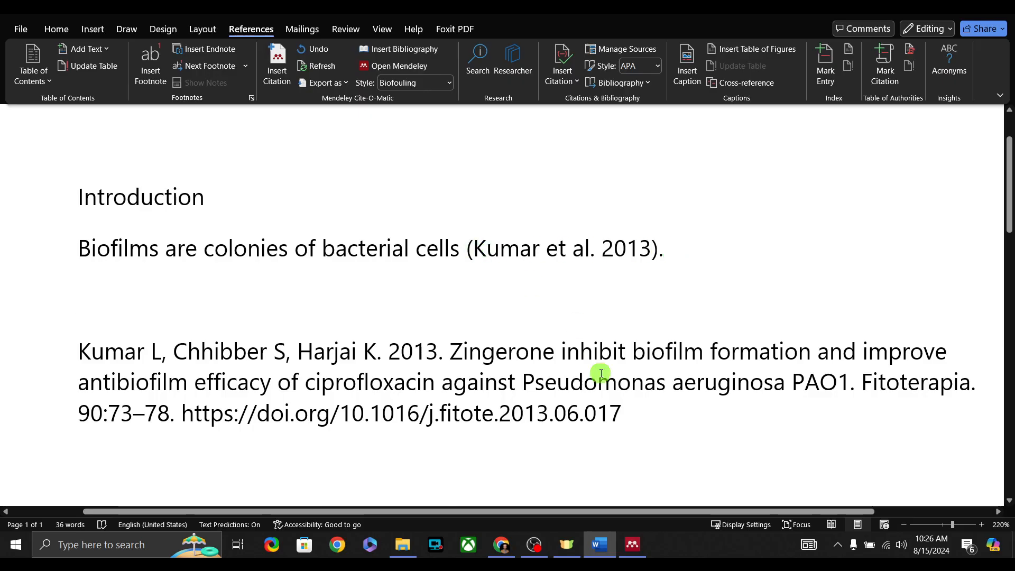
pyautogui.moveTo(644, 418); pyautogui.dragTo(125, 333)
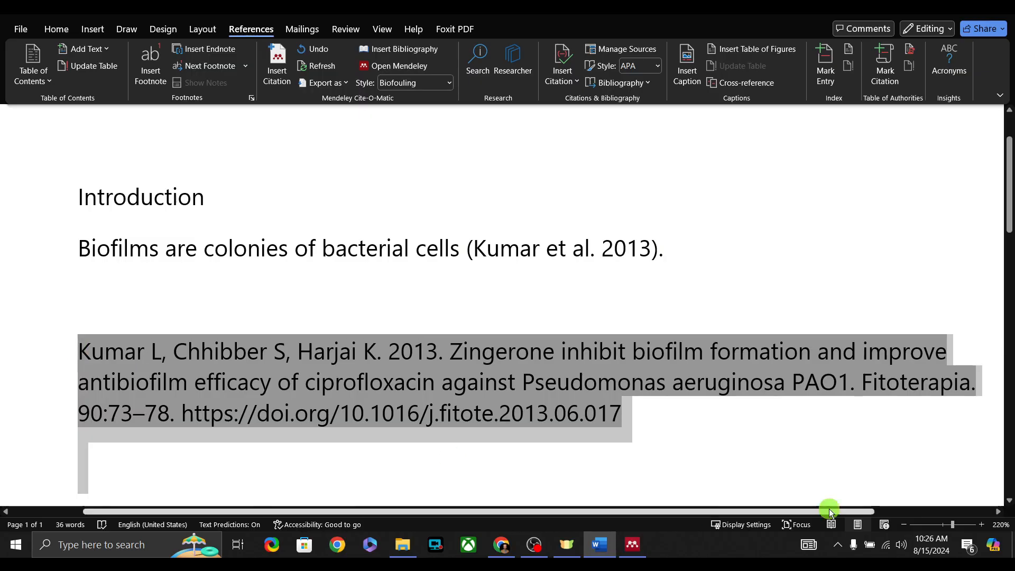
pyautogui.click(537, 245)
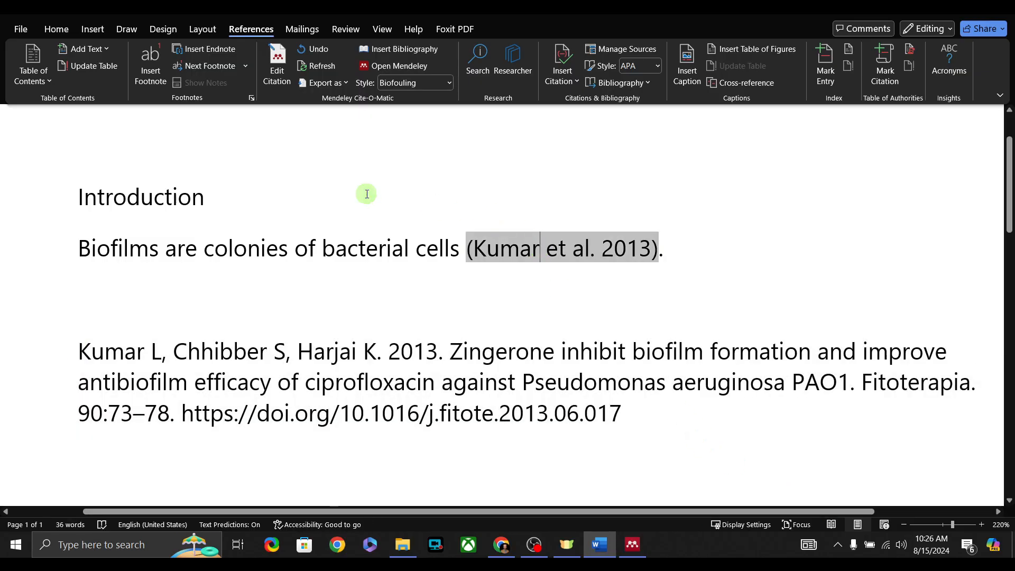
pyautogui.click(364, 204)
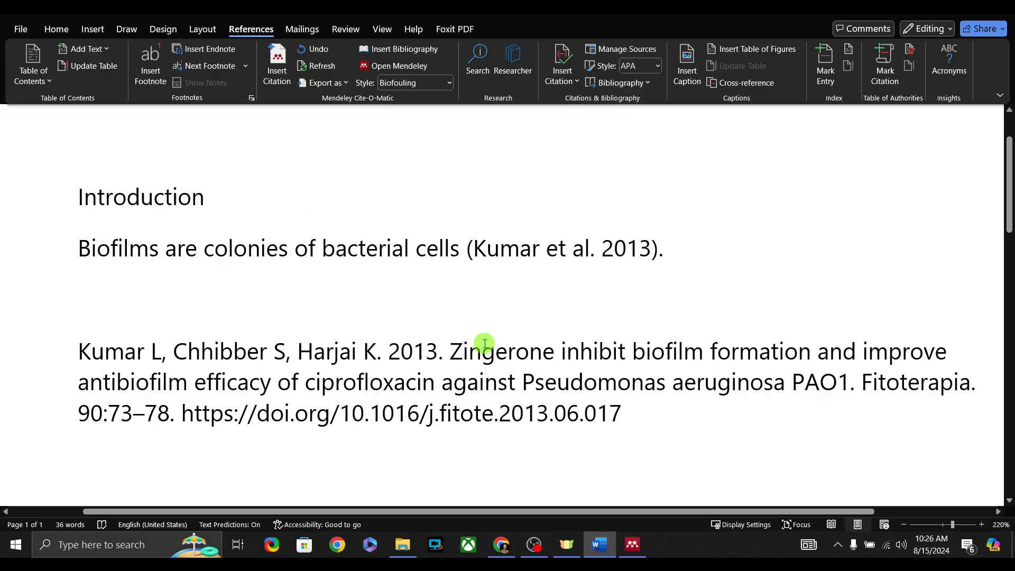
# Step: Italicize "Pseudomonas aeruginosa" in the bibliography entry below the biofilms sentence
pyautogui.click(492, 417)
pyautogui.click(740, 406)
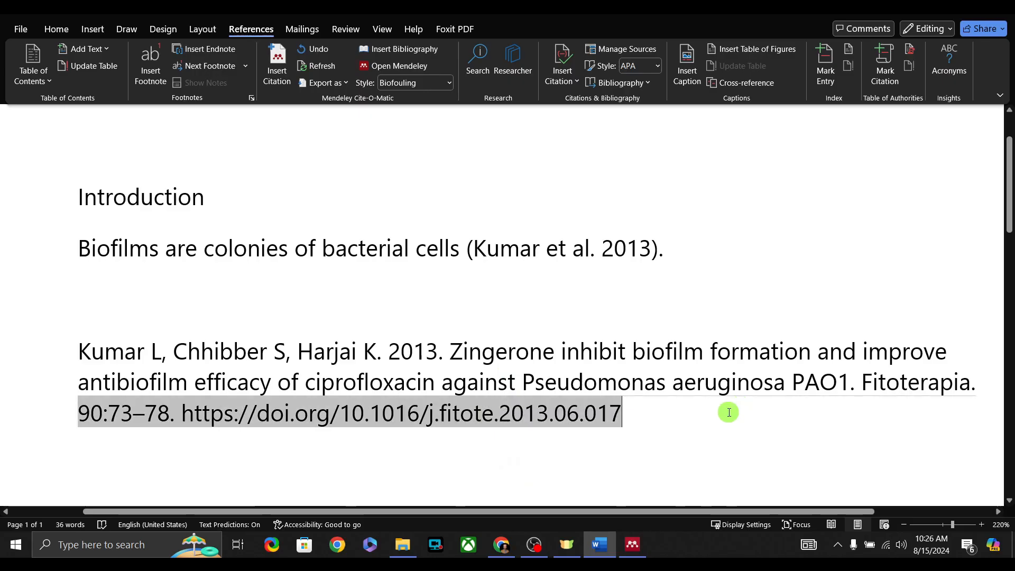
pyautogui.click(718, 382)
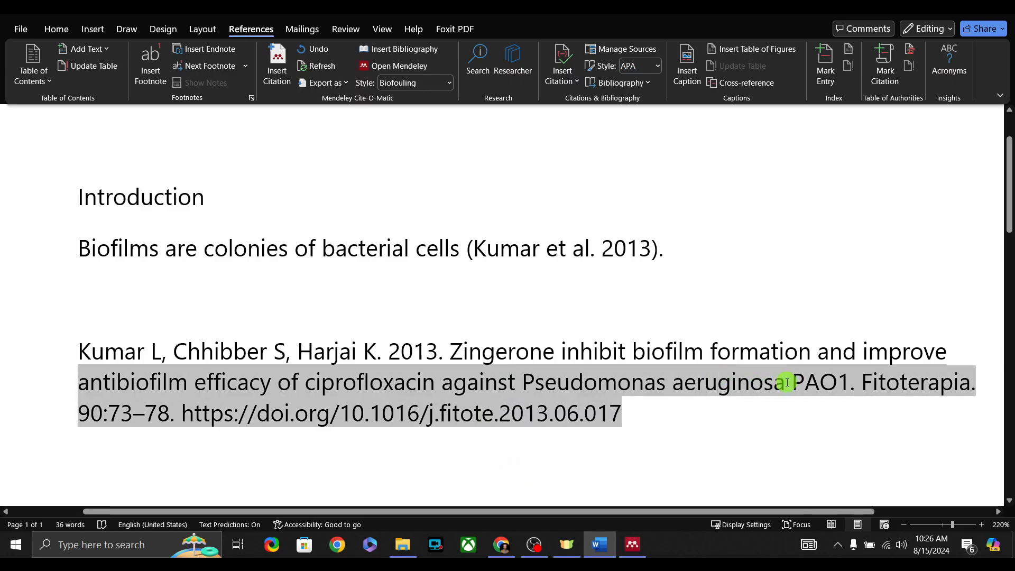
pyautogui.moveTo(786, 381); pyautogui.dragTo(523, 383)
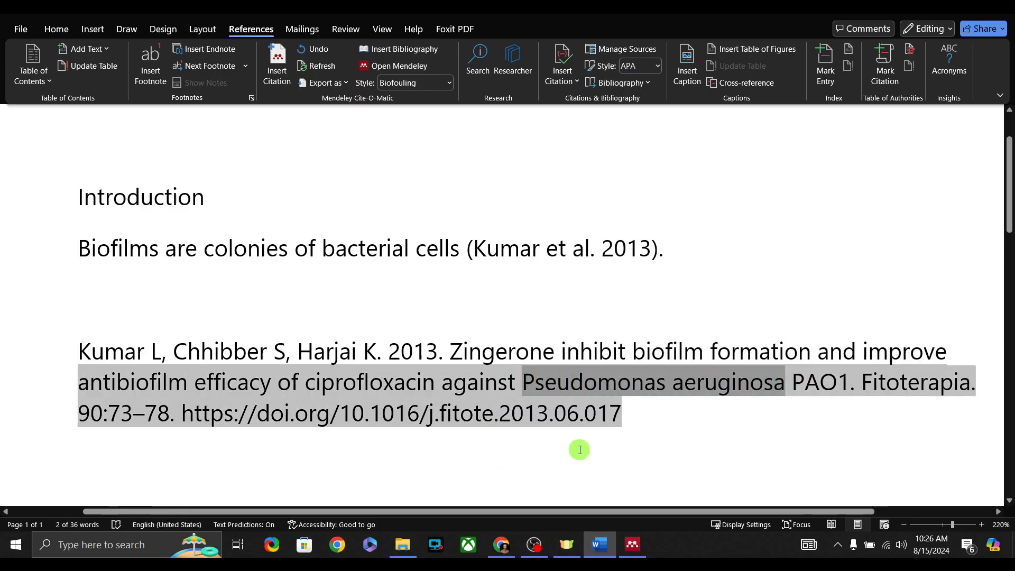
pyautogui.hotkey('ctrl', 'i')
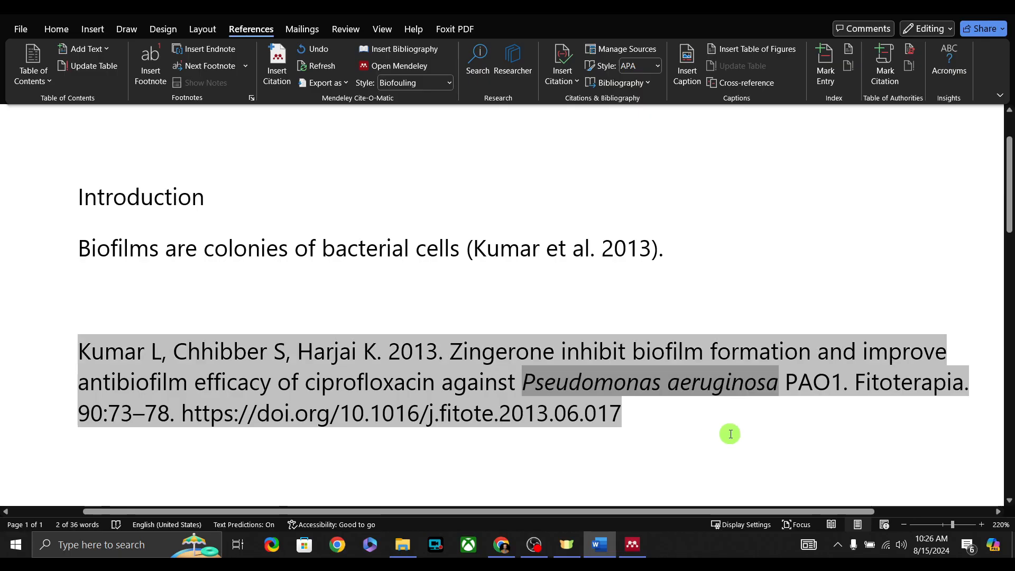
pyautogui.click(723, 439)
pyautogui.click(646, 301)
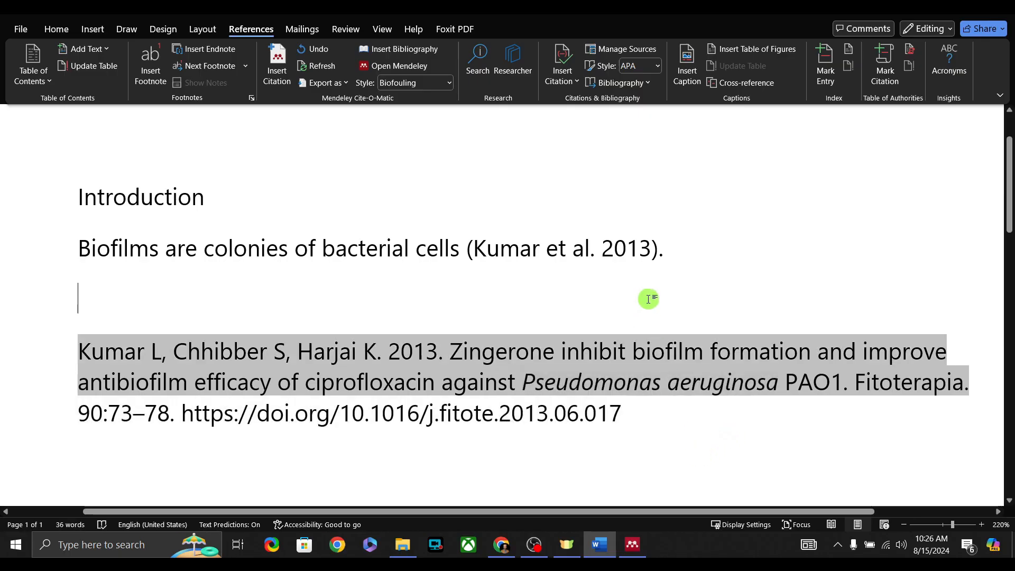
pyautogui.click(617, 175)
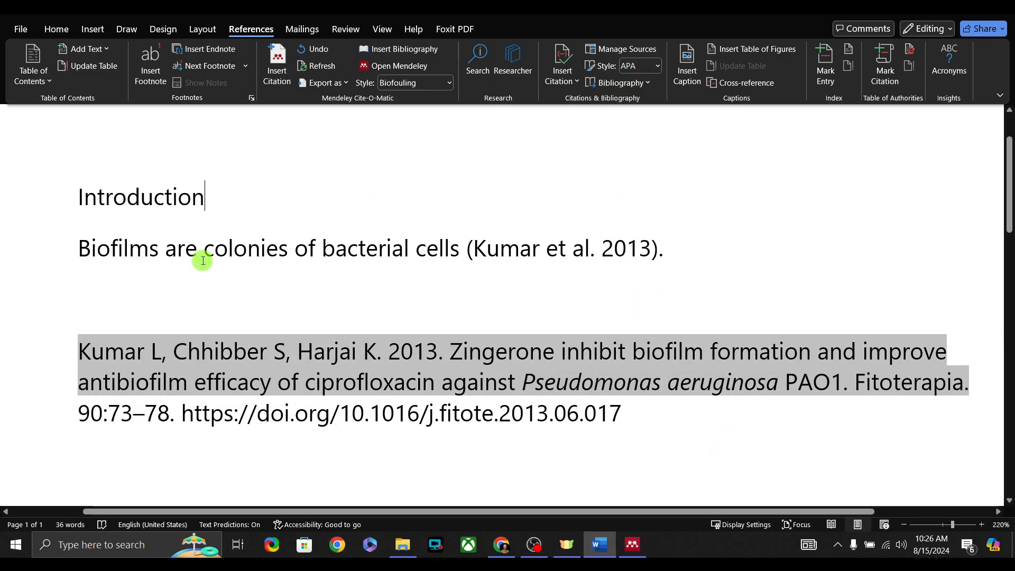
pyautogui.click(174, 294)
pyautogui.click(335, 251)
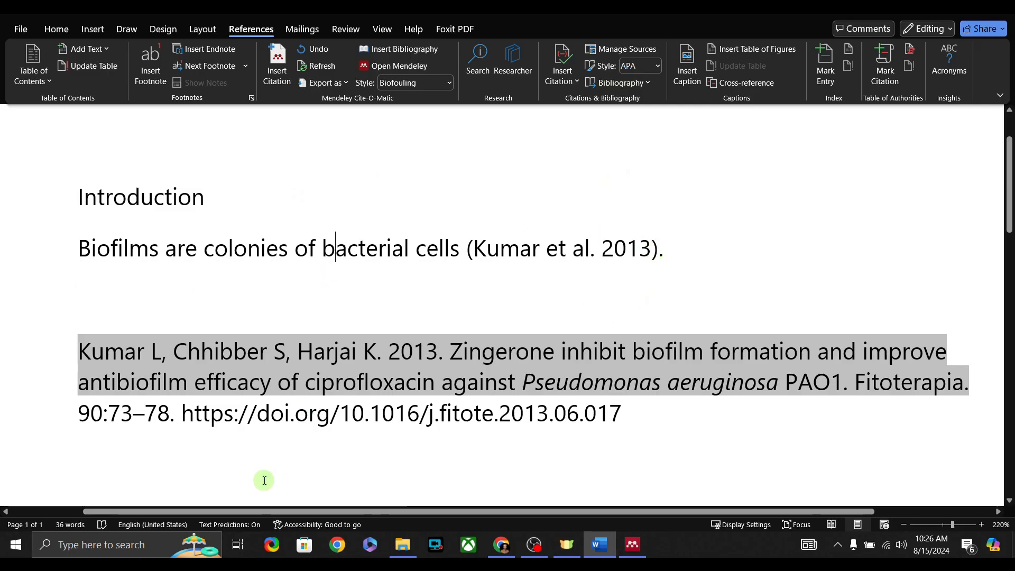
pyautogui.click(264, 480)
pyautogui.click(115, 299)
pyautogui.click(444, 249)
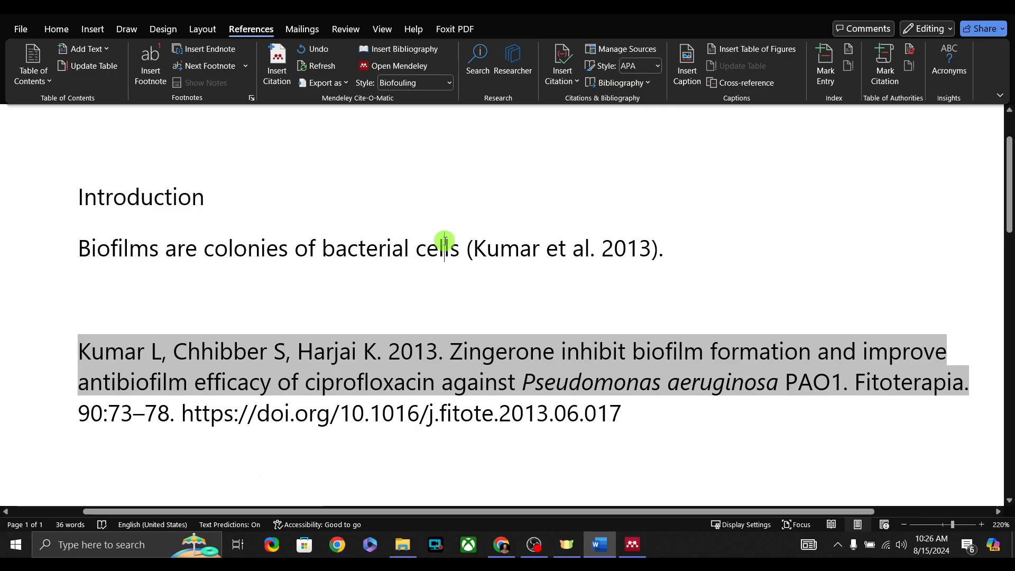
pyautogui.click(653, 249)
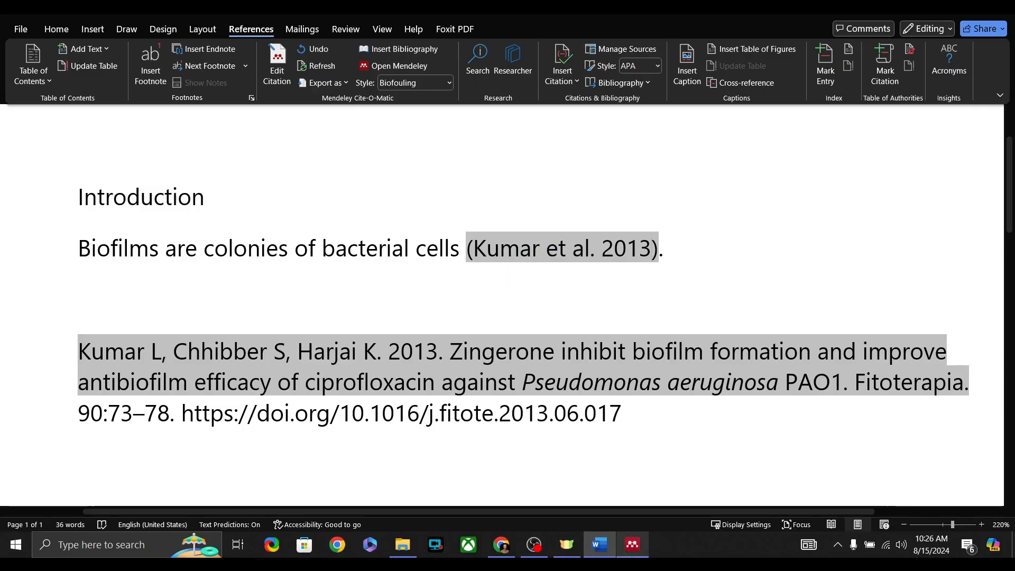
# Step: Switch to Google Scholar in Chrome and search for "biofilm"
pyautogui.click(501, 545)
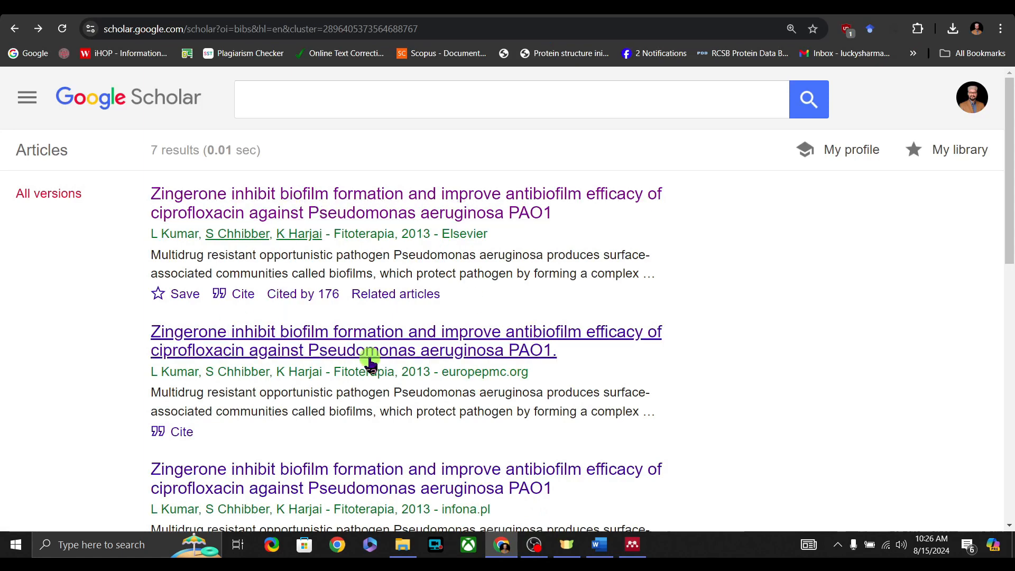
pyautogui.scroll(-3, 369, 358)
pyautogui.scroll(3, 391, 351)
pyautogui.click(295, 99)
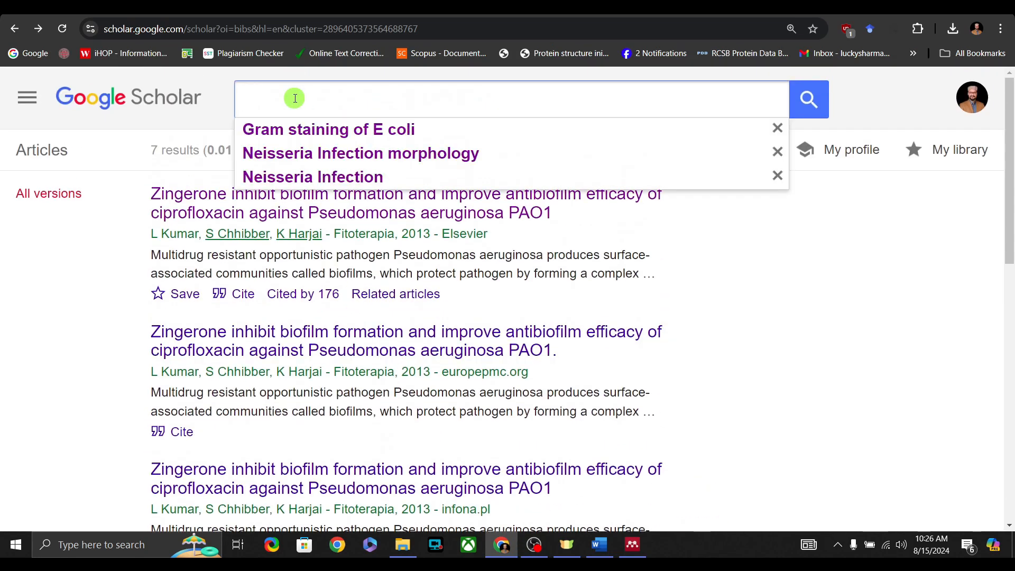
pyautogui.write('biofilm')
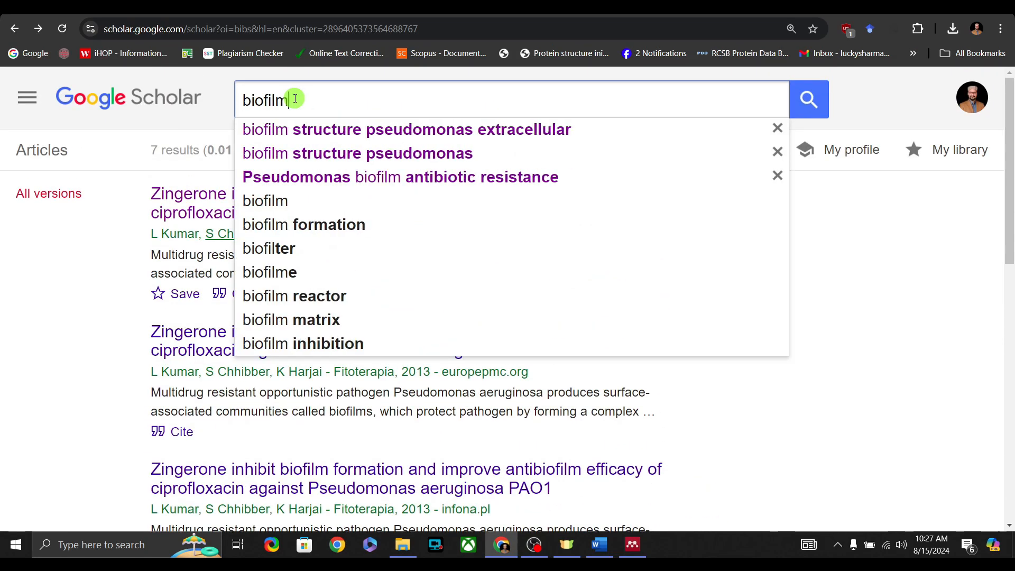
pyautogui.press('Return')
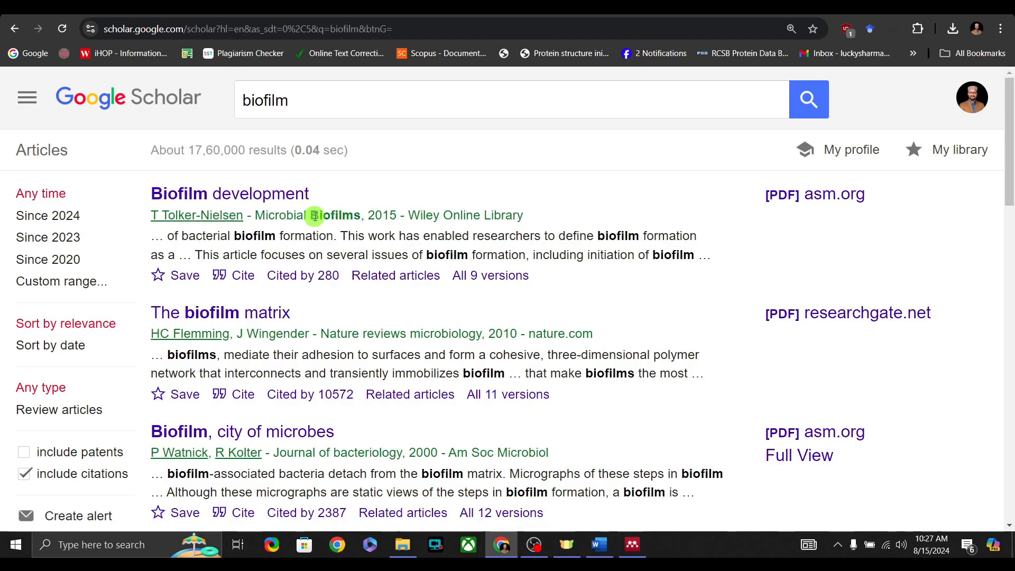
# Step: Download the EndNote citation file of "Biofilm development" and the citation file of "The biofilm matrix" from the search results
pyautogui.click(244, 275)
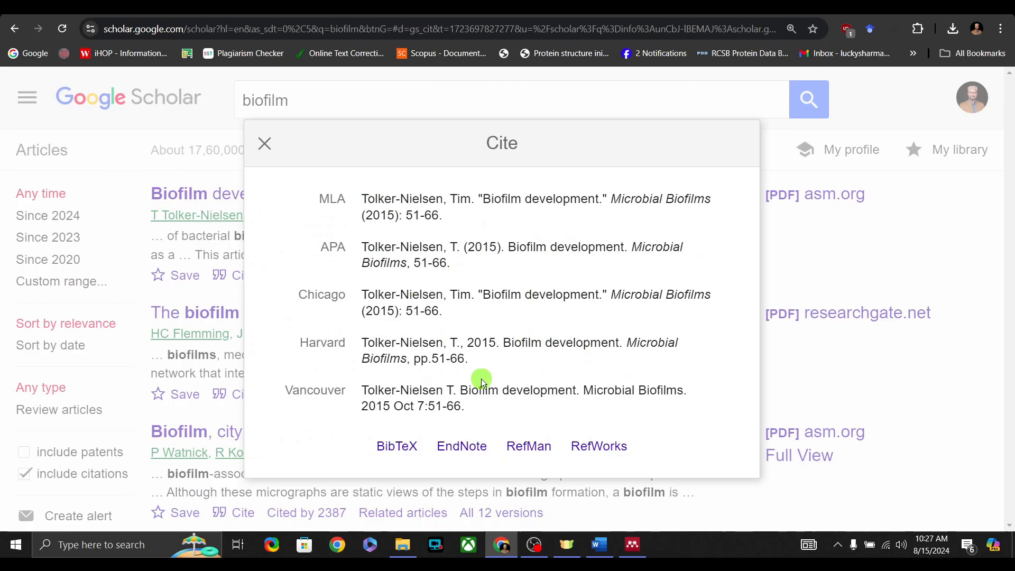
pyautogui.click(472, 447)
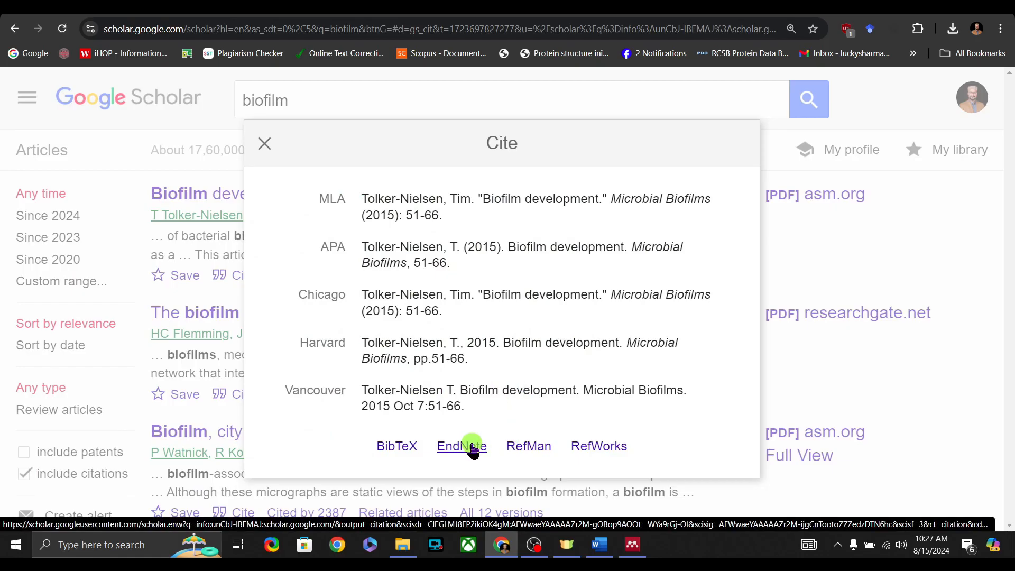
pyautogui.click(267, 145)
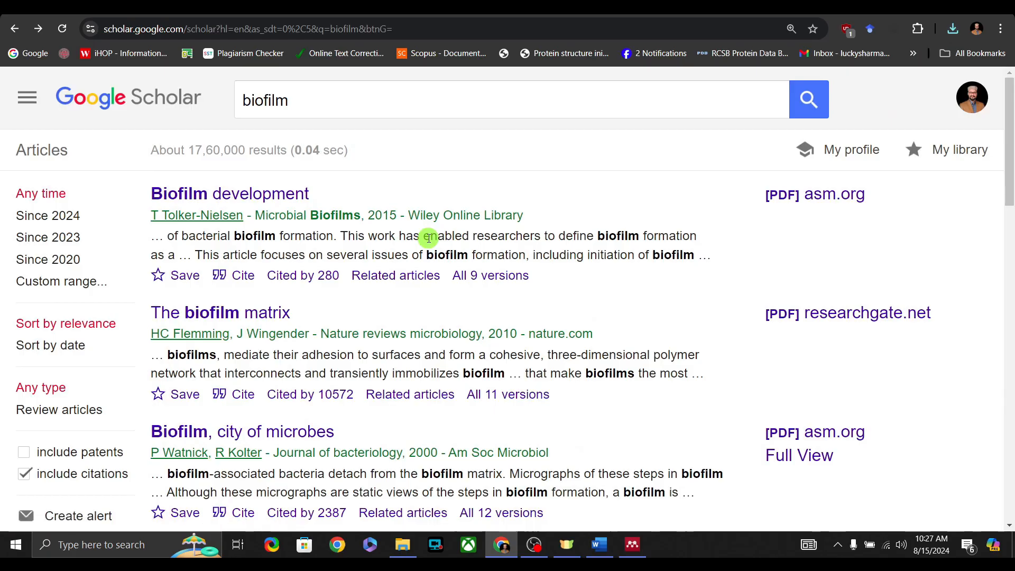
pyautogui.scroll(-3, 430, 238)
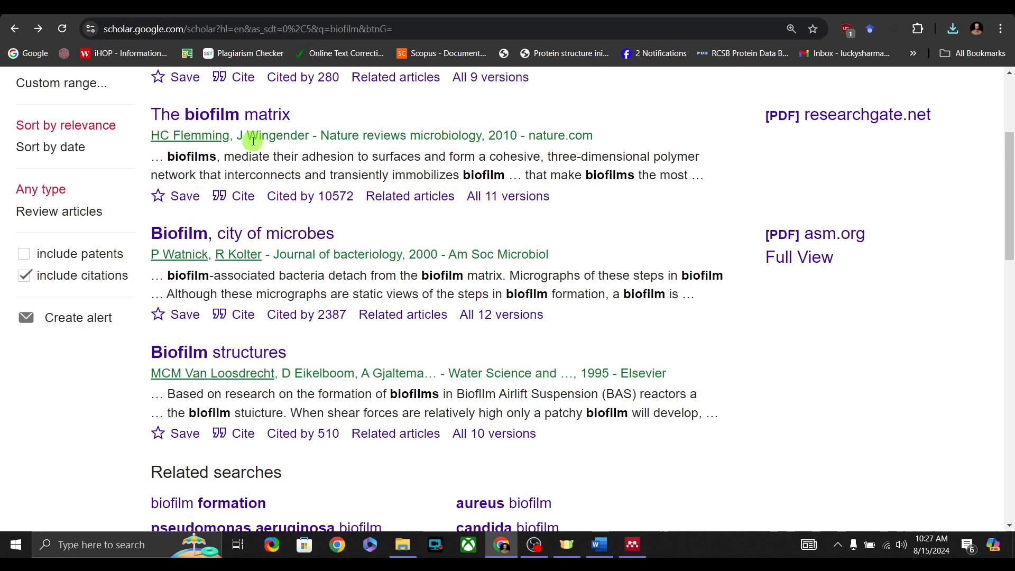
pyautogui.click(242, 197)
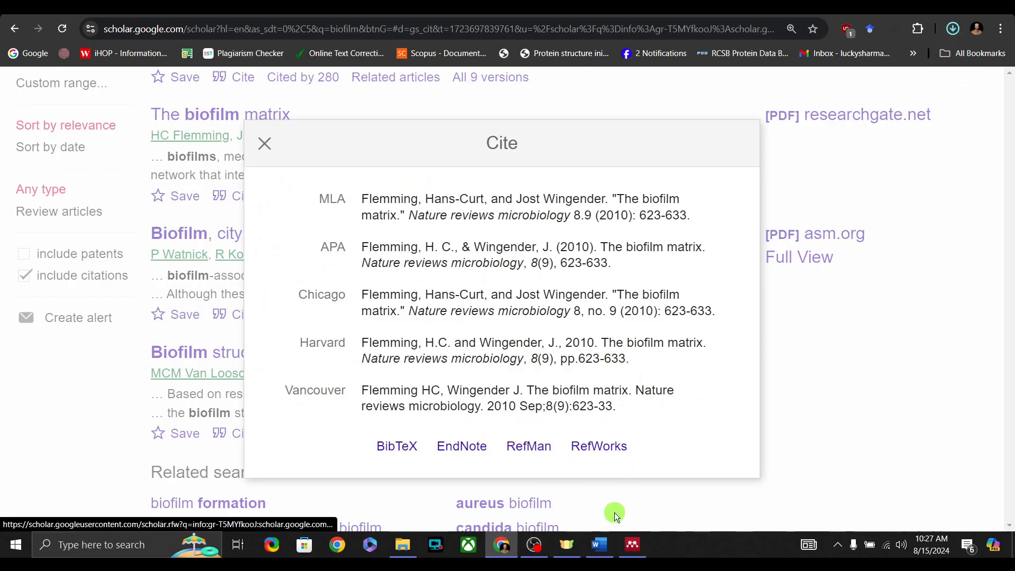
# Step: Switch to Mendeley Desktop, import the downloaded citation file of "The biofilm matrix", and copy the paper's title
pyautogui.click(633, 545)
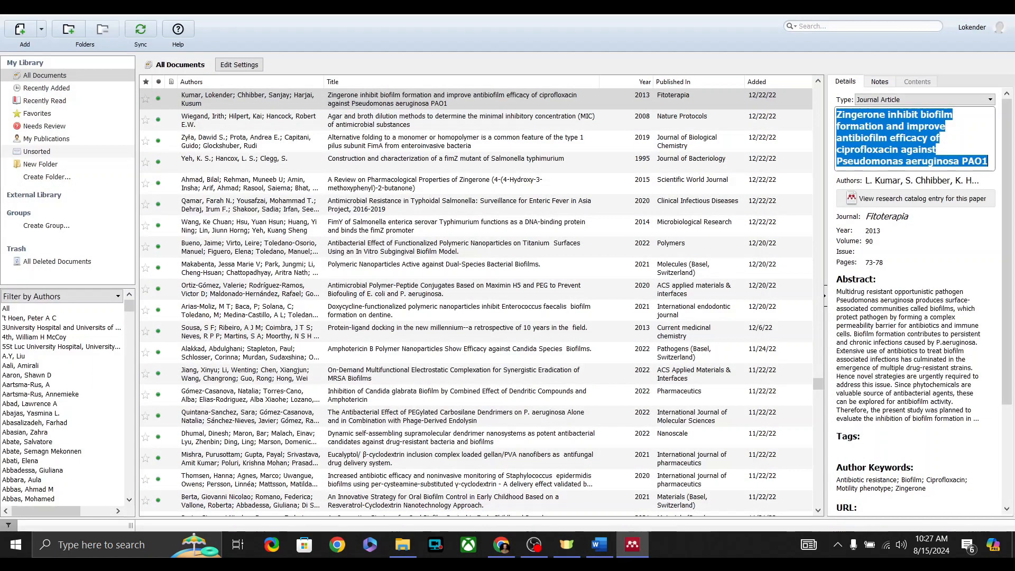
pyautogui.click(20, 35)
pyautogui.doubleClick(241, 87)
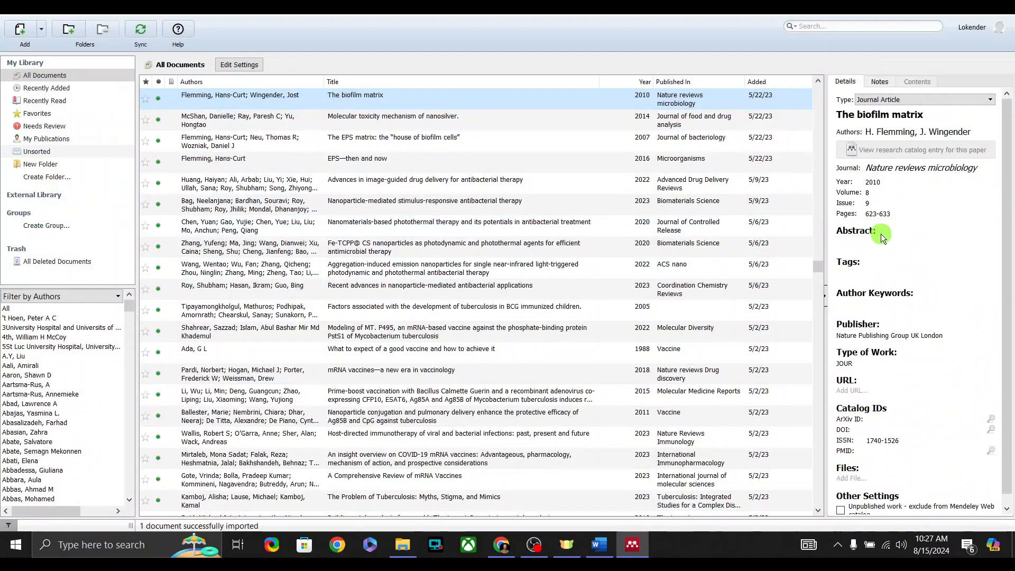
pyautogui.click(915, 114)
pyautogui.hotkey('ctrl', 'c')
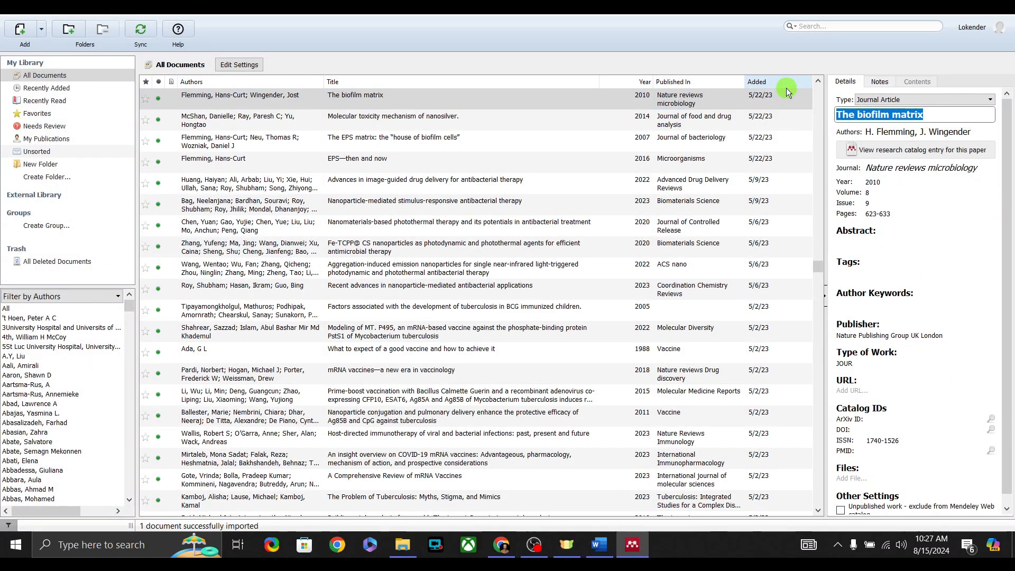
# Step: Switch to Word, open the citation after "bacterial cells" for editing, and search the library for "The biofilm matrix" as an additional reference
pyautogui.click(600, 545)
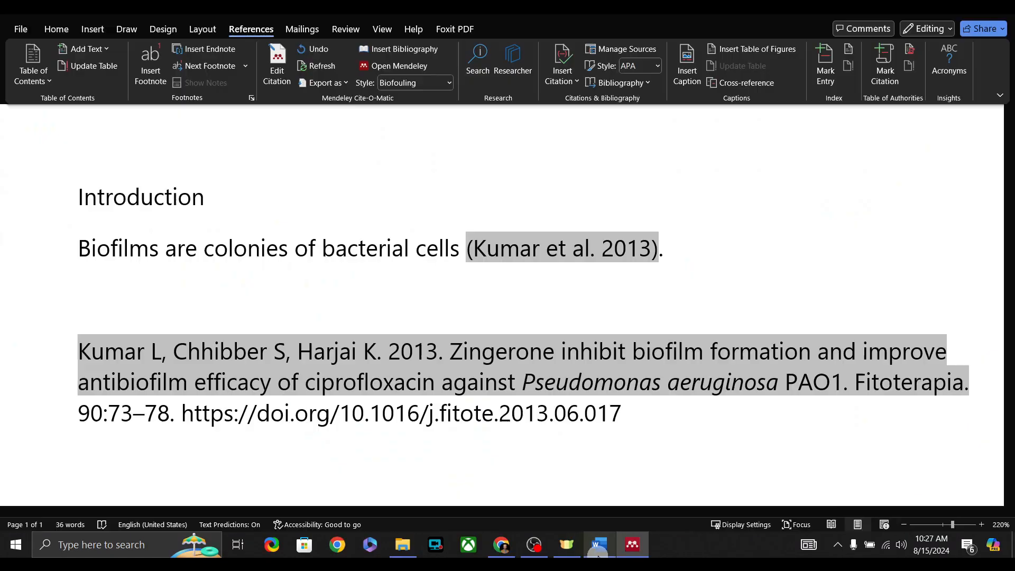
pyautogui.click(664, 281)
pyautogui.click(652, 254)
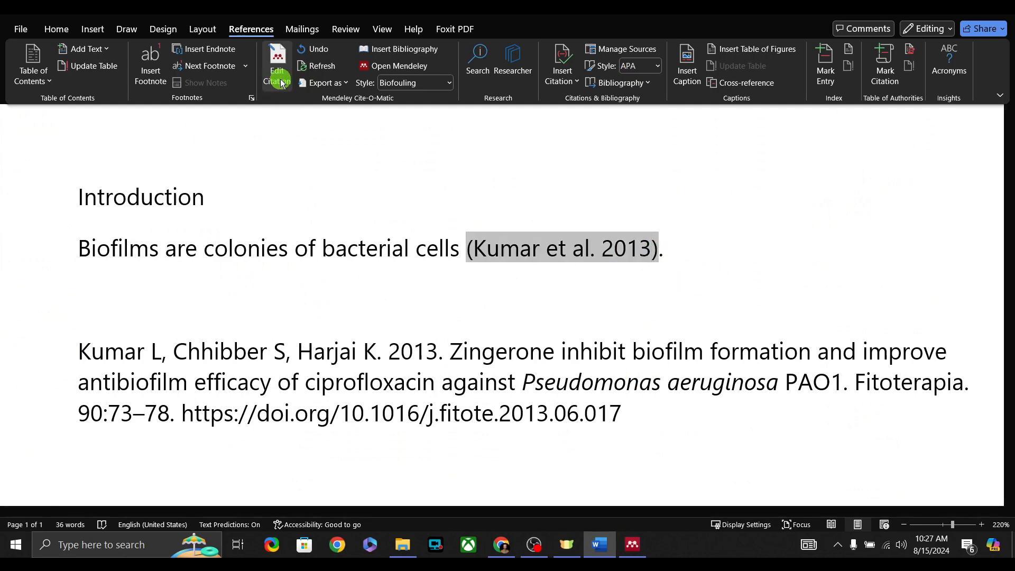
pyautogui.click(703, 262)
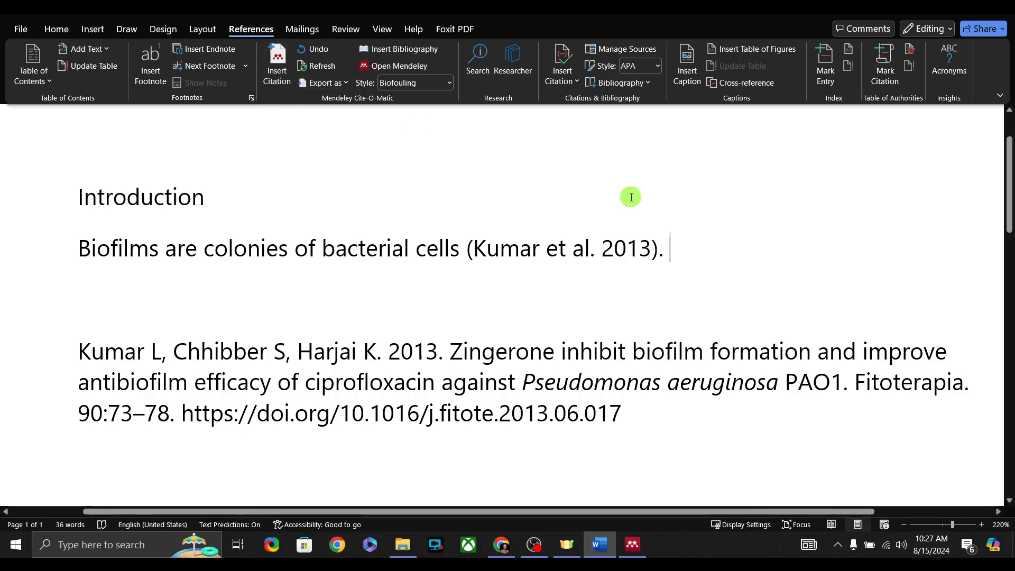
pyautogui.click(650, 249)
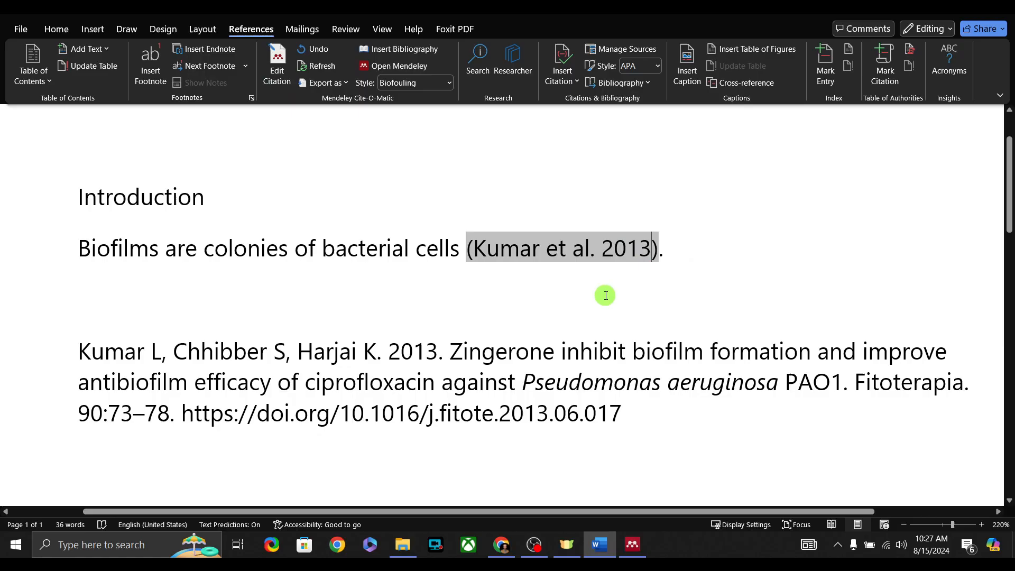
pyautogui.click(275, 79)
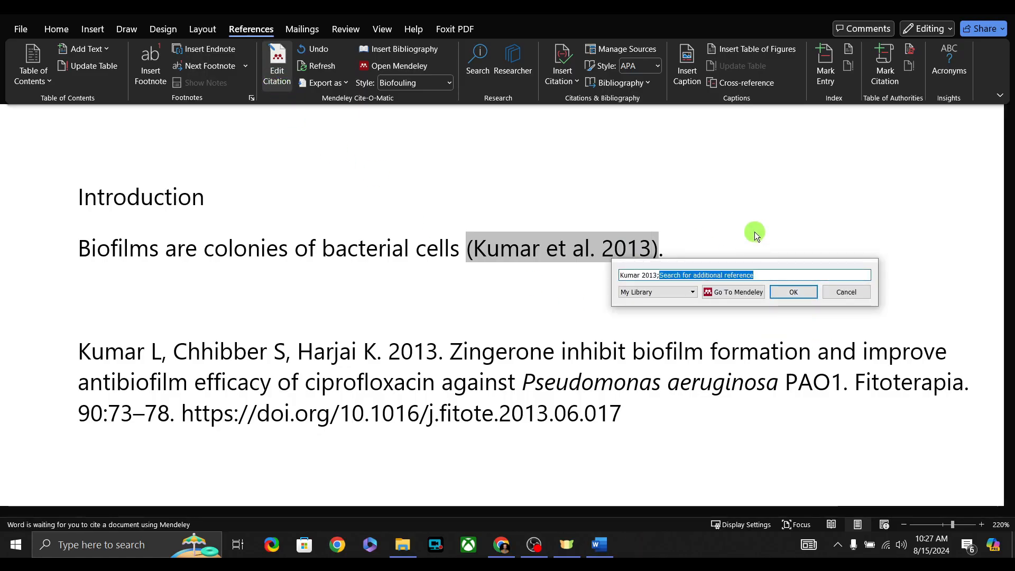
pyautogui.hotkey('ctrl', 'v')
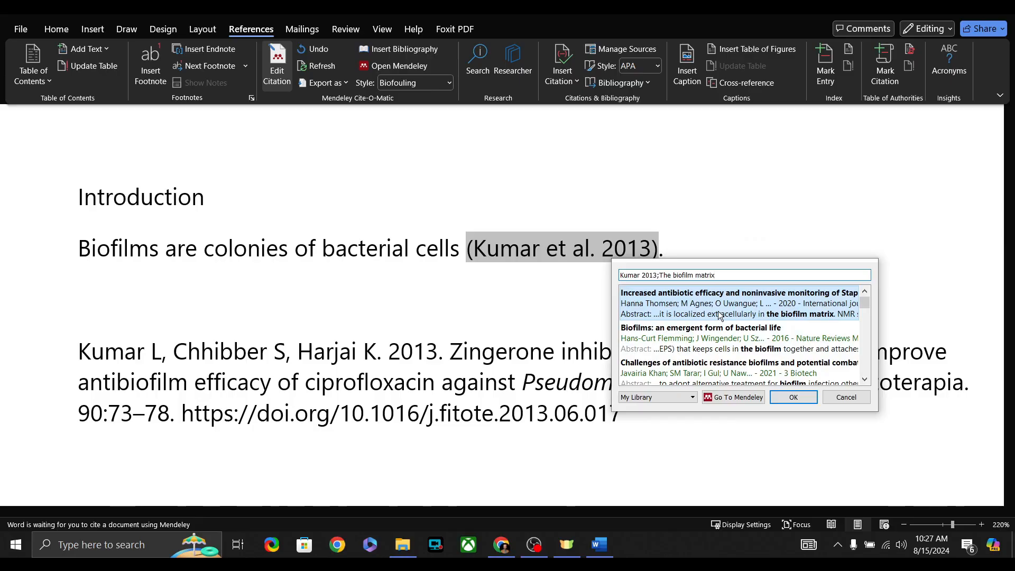
# Step: Find the 2010 Nature Reviews Microbiology paper "The biofilm matrix" in the search results and add it to the citation
pyautogui.scroll(-6, 719, 315)
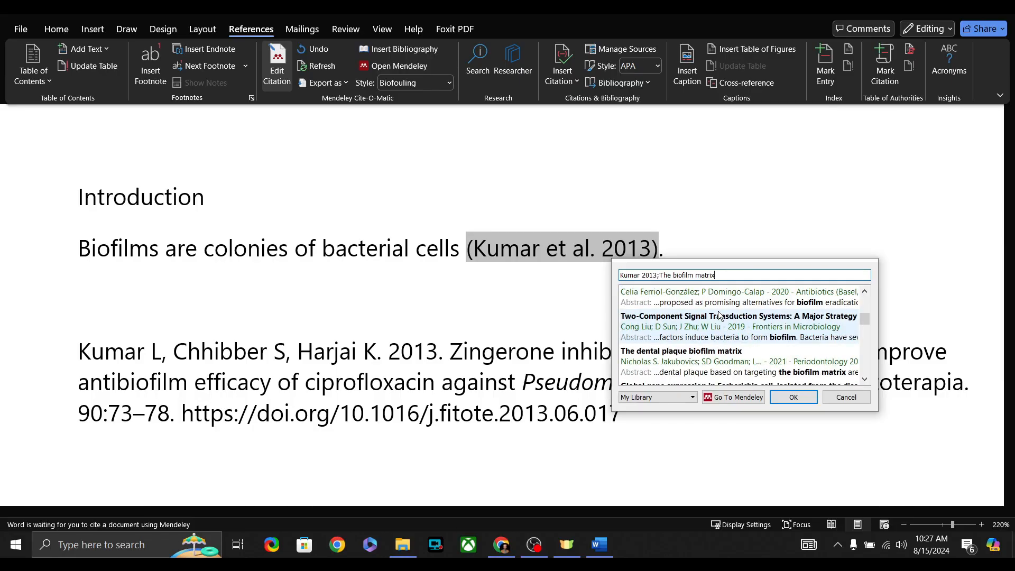
pyautogui.scroll(-5, 719, 315)
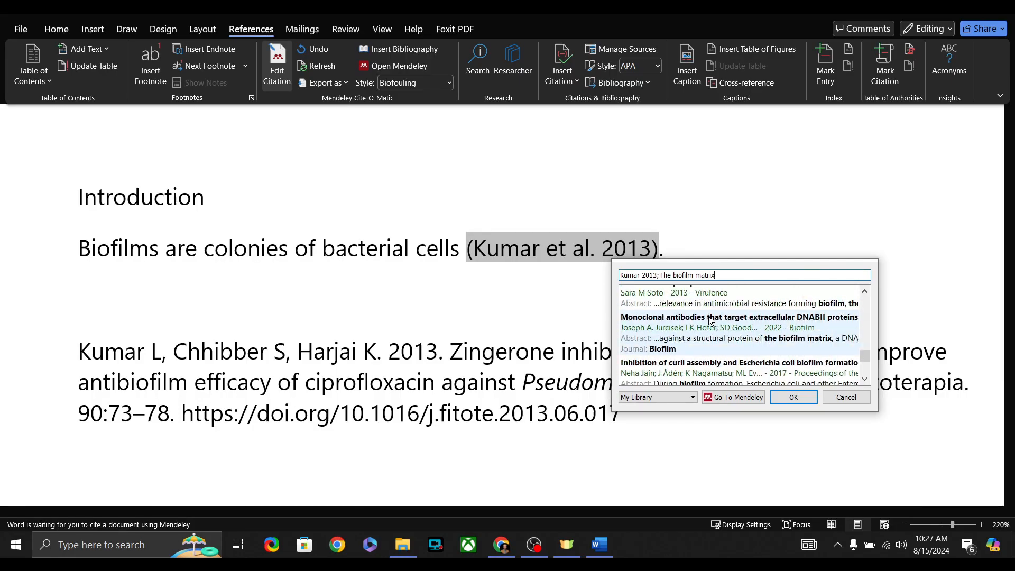
pyautogui.scroll(-3, 710, 321)
pyautogui.scroll(6, 773, 360)
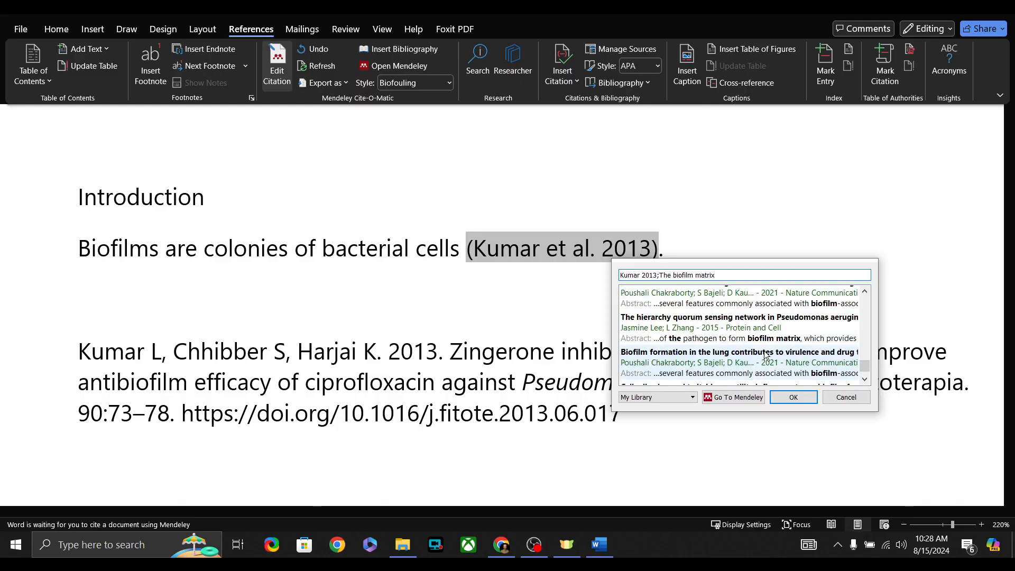
pyautogui.scroll(8, 764, 356)
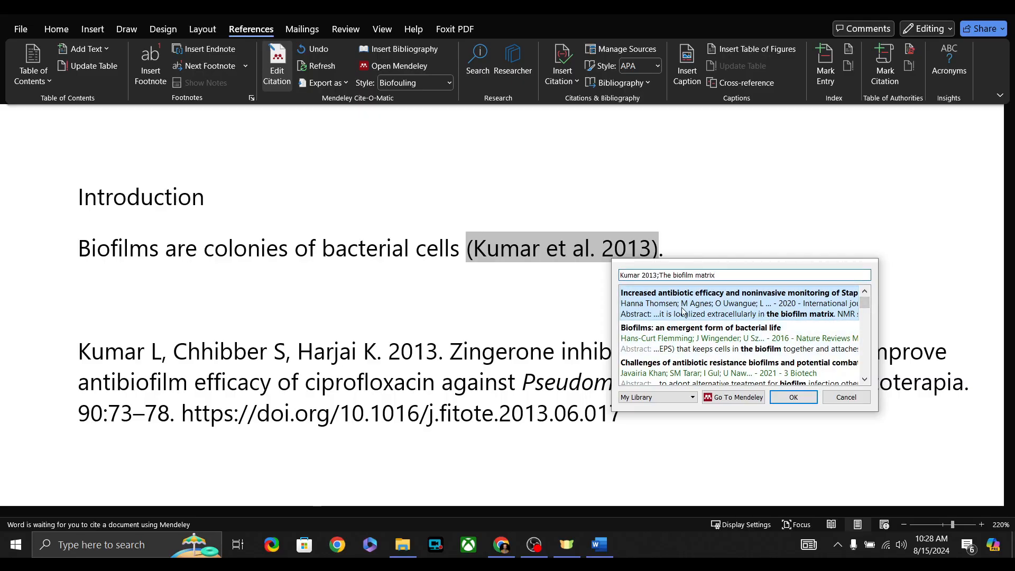
pyautogui.scroll(-5, 694, 318)
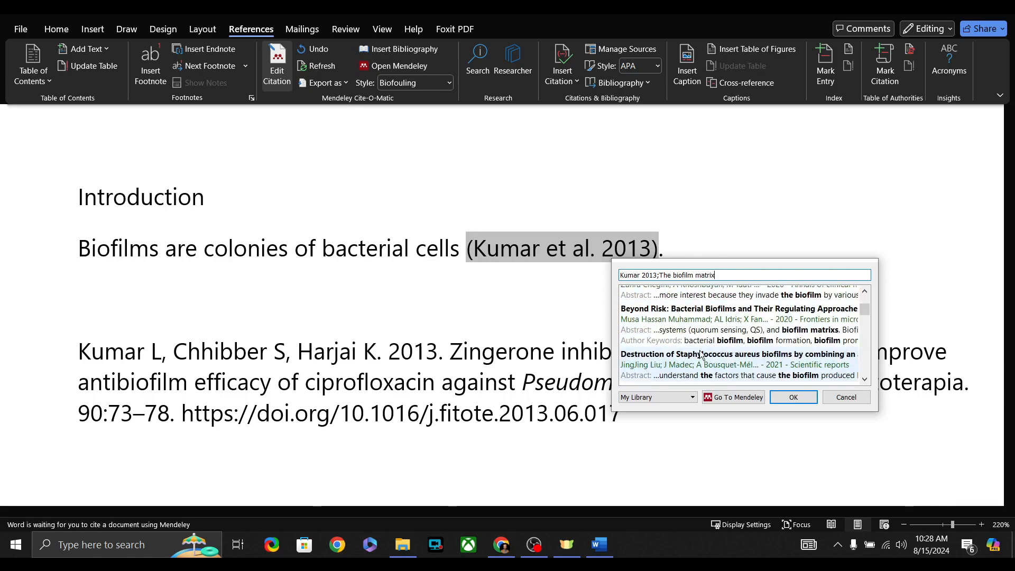
pyautogui.scroll(-6, 701, 354)
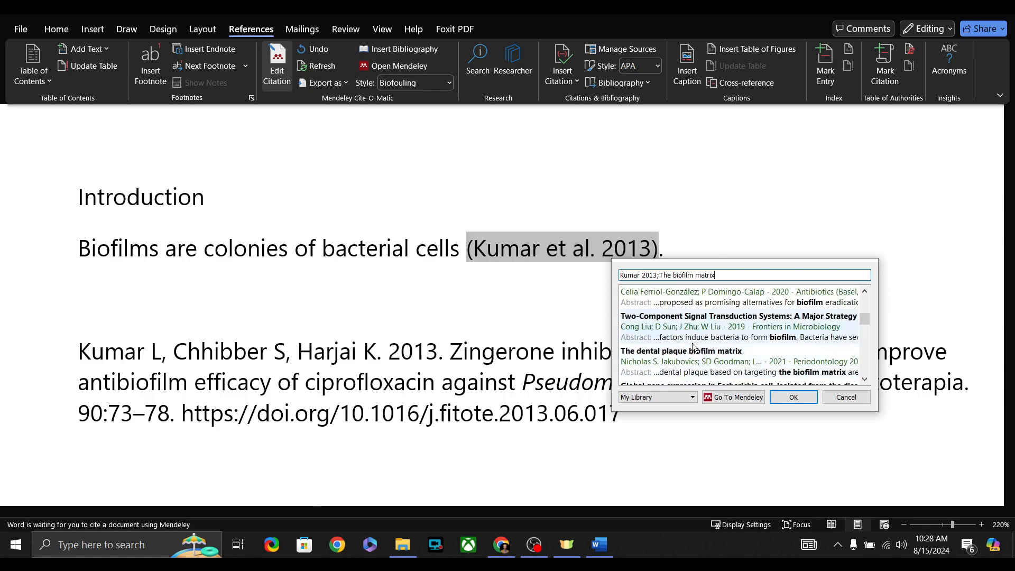
pyautogui.scroll(-6, 707, 366)
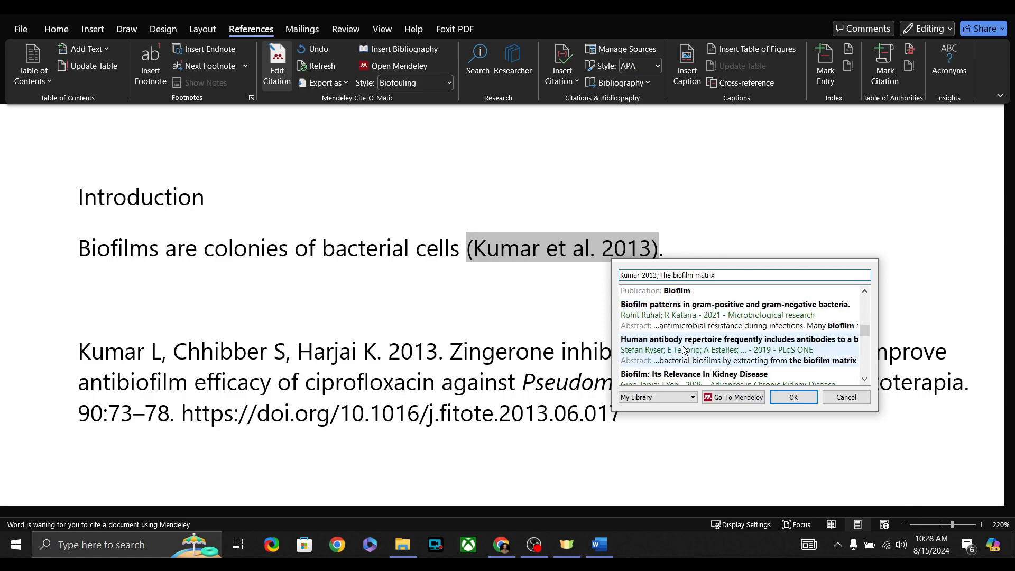
pyautogui.scroll(-6, 682, 345)
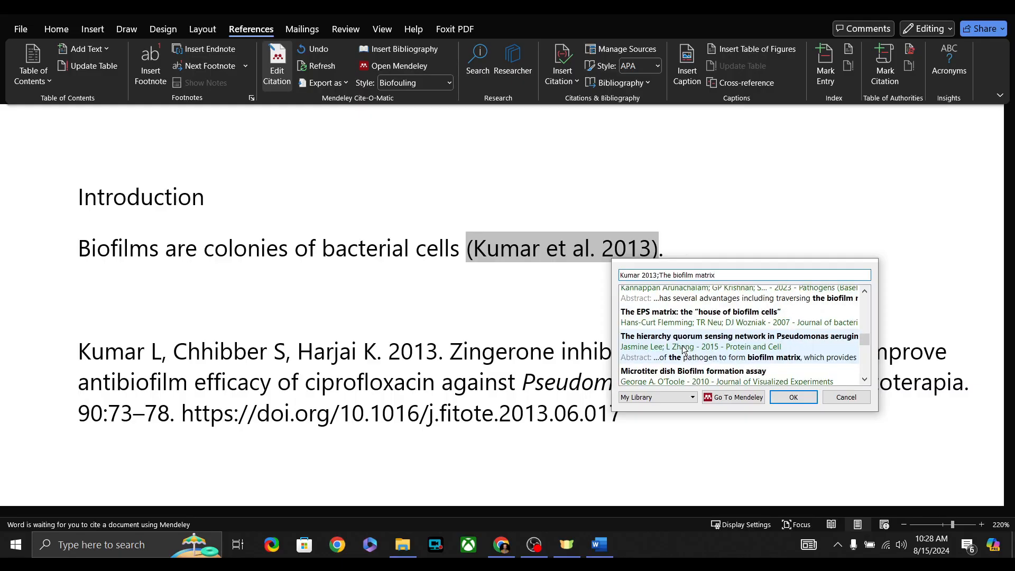
pyautogui.scroll(-4, 683, 349)
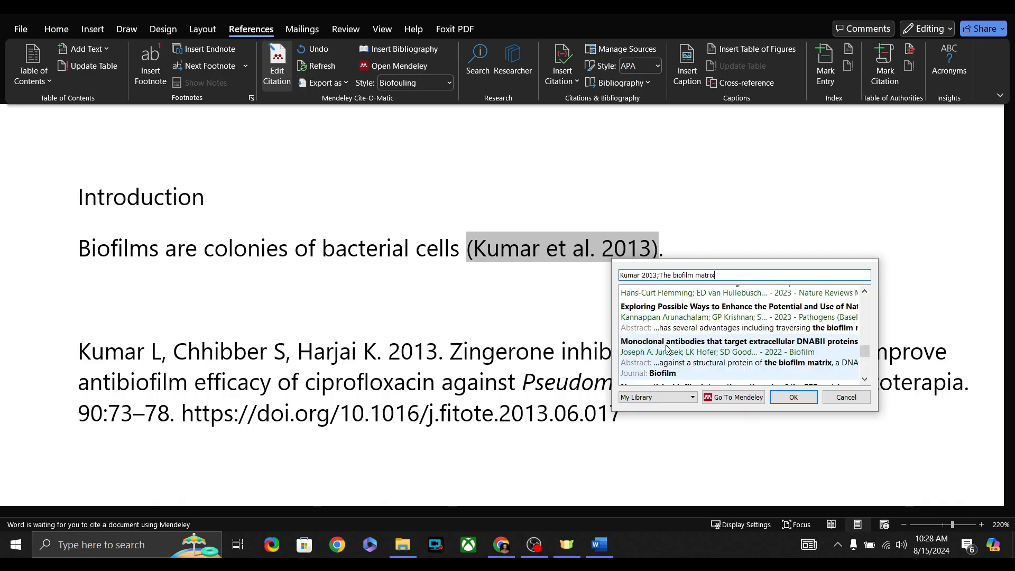
pyautogui.scroll(-4, 667, 349)
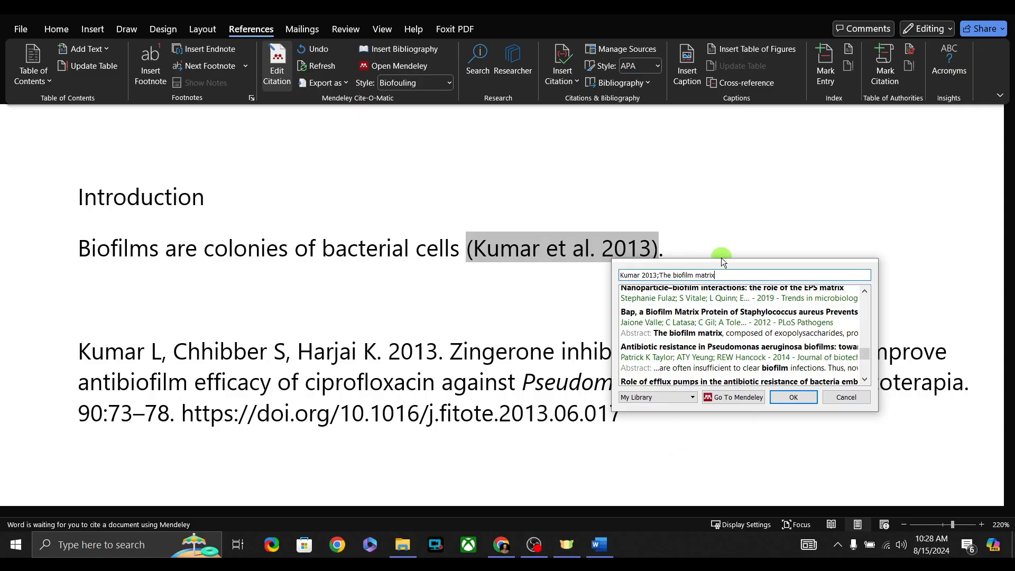
pyautogui.scroll(2, 687, 350)
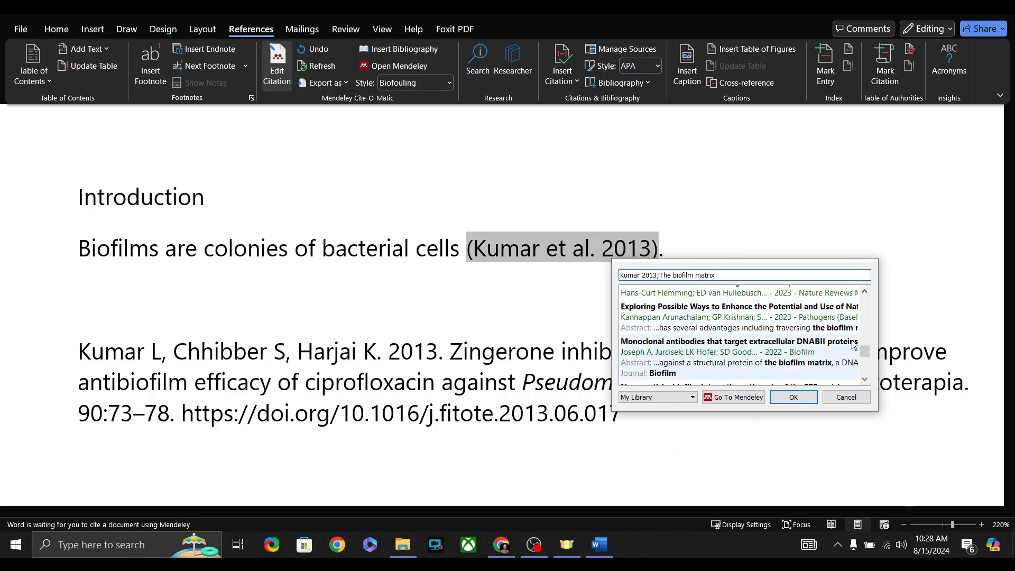
pyautogui.scroll(2, 666, 370)
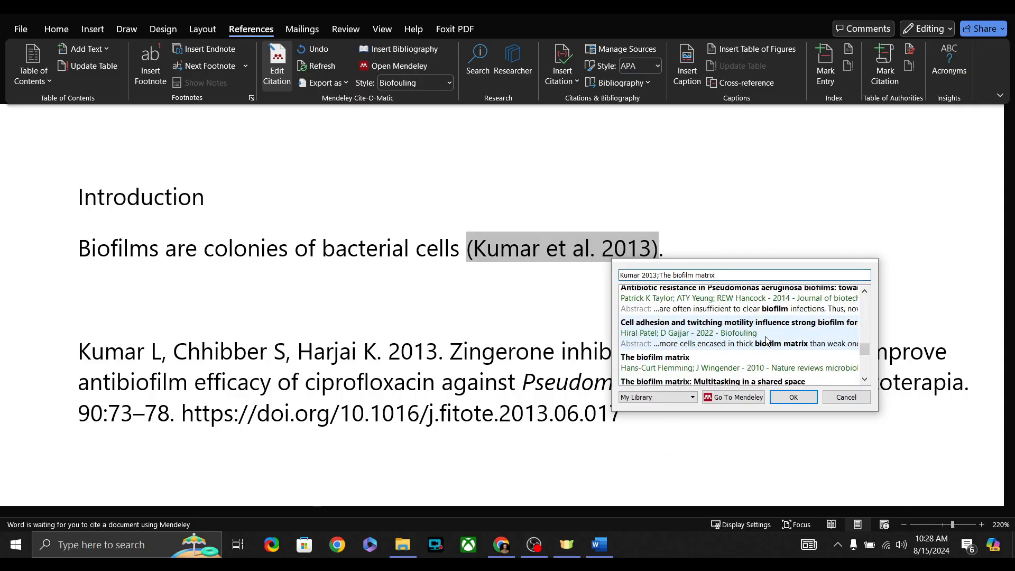
pyautogui.click(655, 364)
pyautogui.click(793, 292)
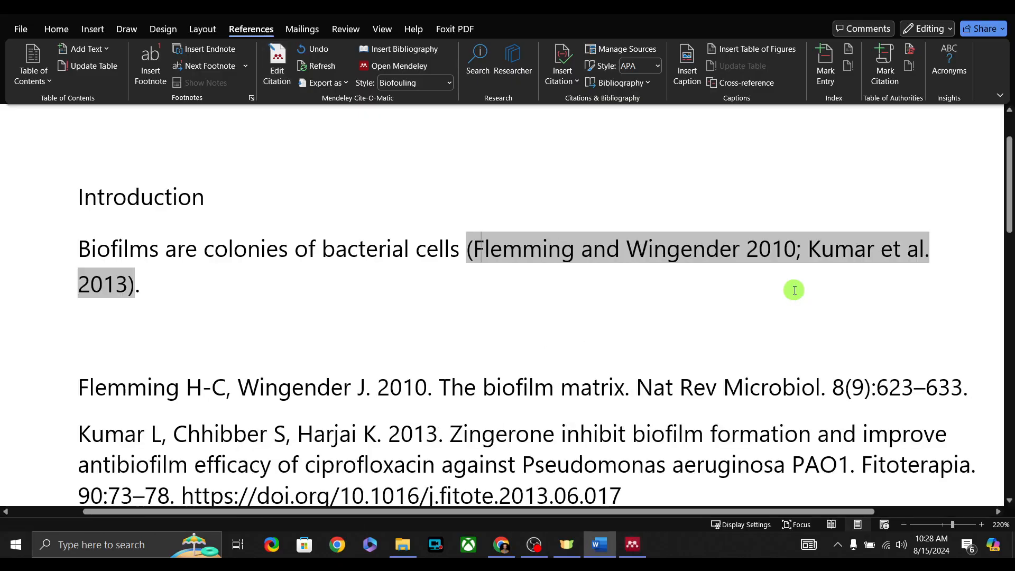
# Step: Examine the combined in-text citation in the biofilms sentence and the matching bibliography entries below it
pyautogui.click(263, 317)
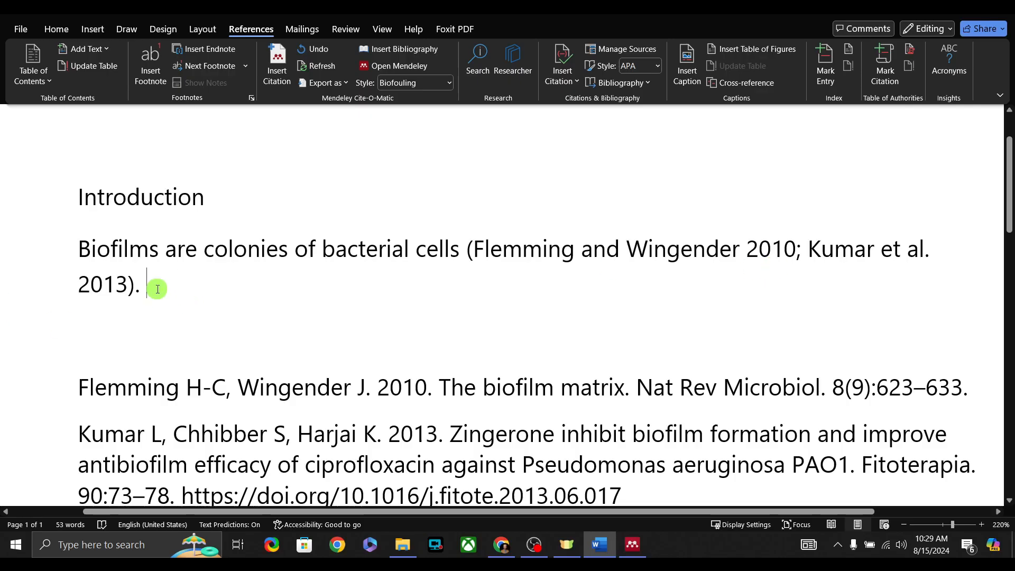
pyautogui.scroll(-3, 147, 288)
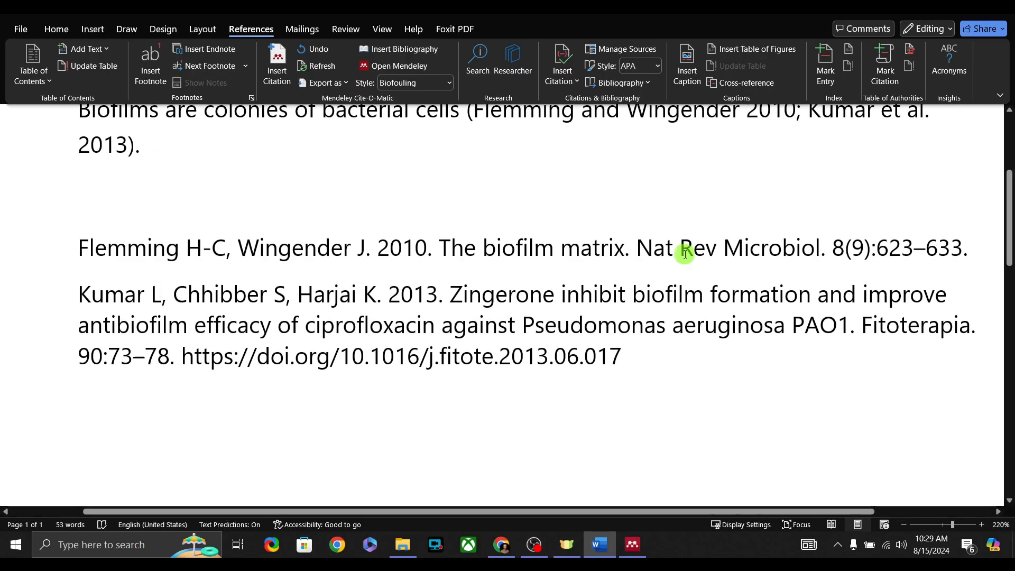
pyautogui.click(74, 249)
pyautogui.scroll(2, 227, 262)
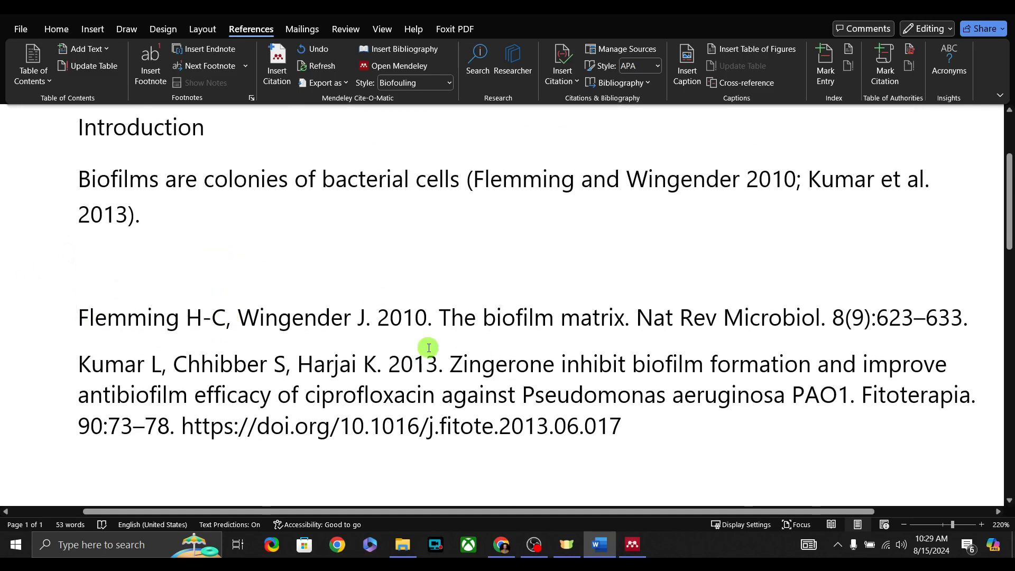
pyautogui.scroll(2, 426, 347)
pyautogui.moveTo(184, 290); pyautogui.dragTo(66, 257)
pyautogui.click(312, 316)
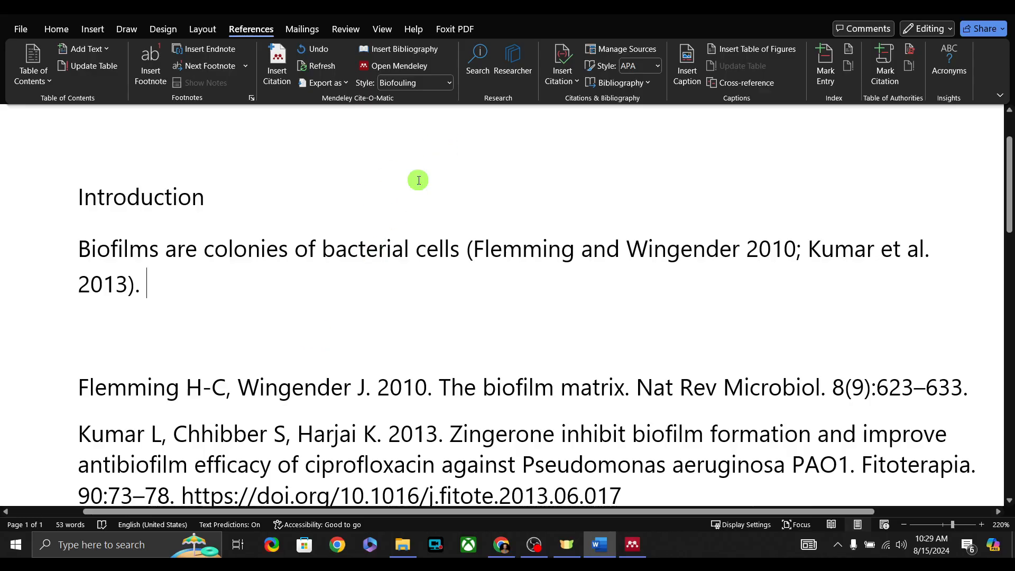
# Step: Change the Mendeley citation style to Nature for the in-text citation and bibliography
pyautogui.click(443, 91)
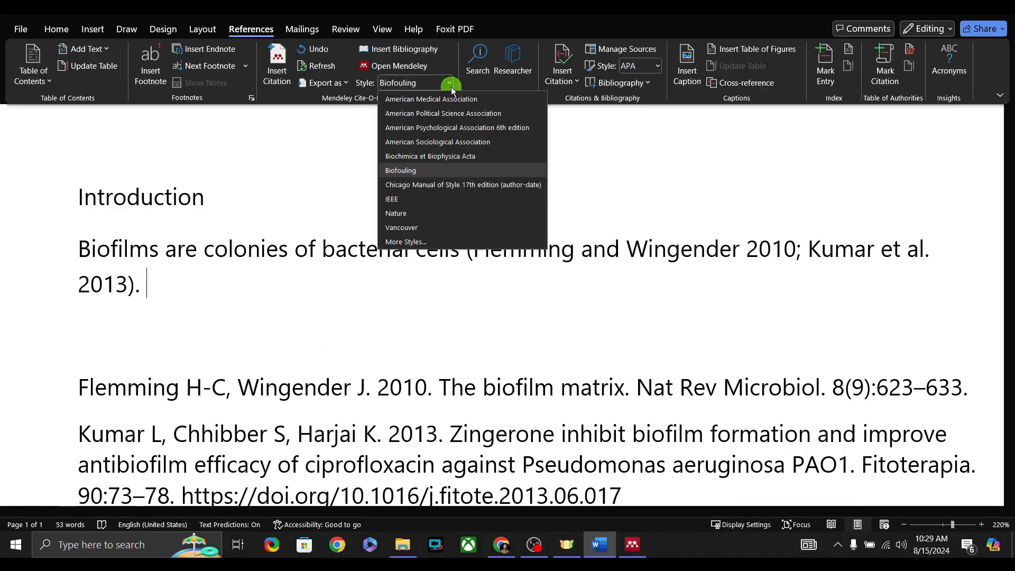
pyautogui.click(399, 212)
pyautogui.scroll(-1, 293, 292)
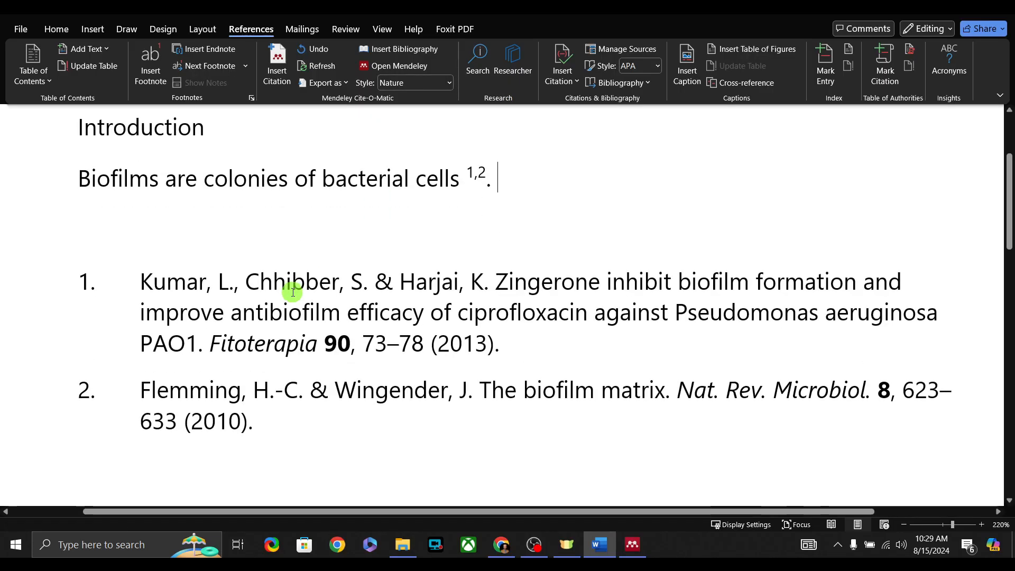